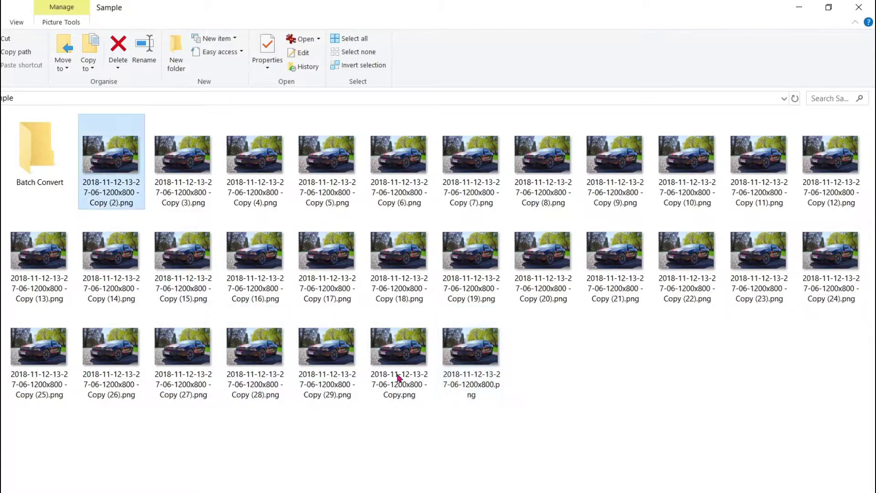
Leave the Sample folder window and open the Batch Conversion/Rename dialog in IrfanView.
left_click(476, 375, "shift")
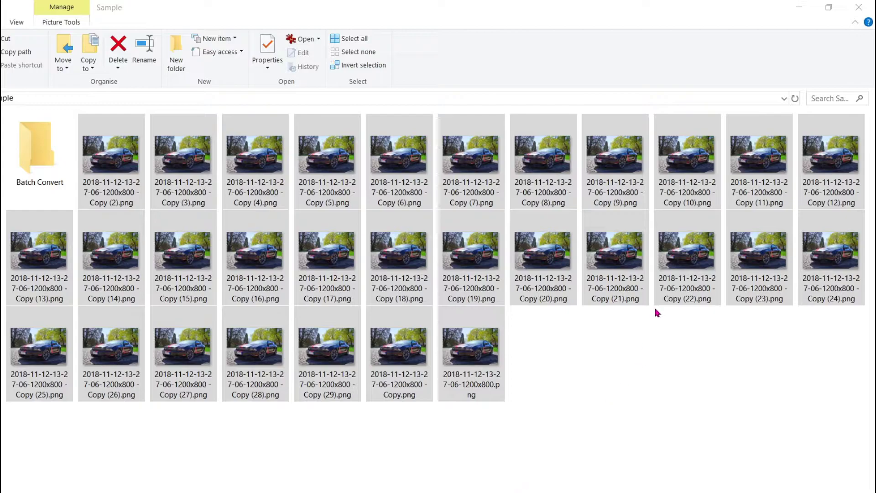
left_click(859, 8)
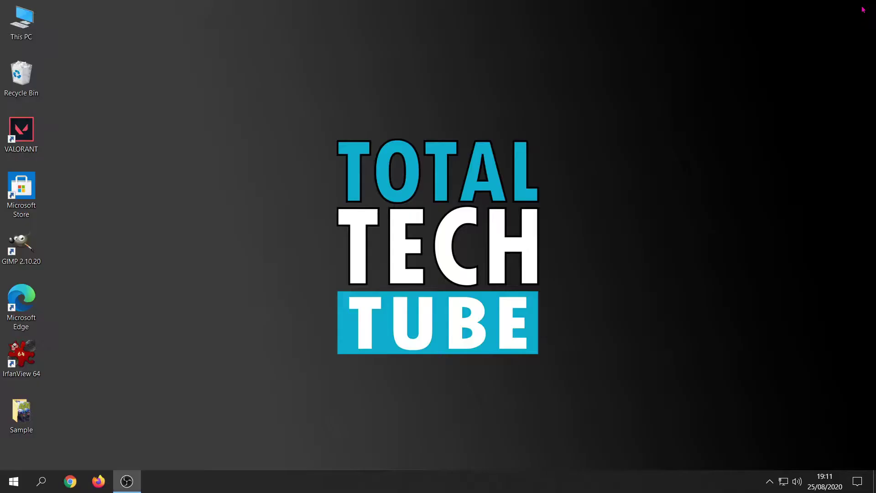
double_click(30, 361)
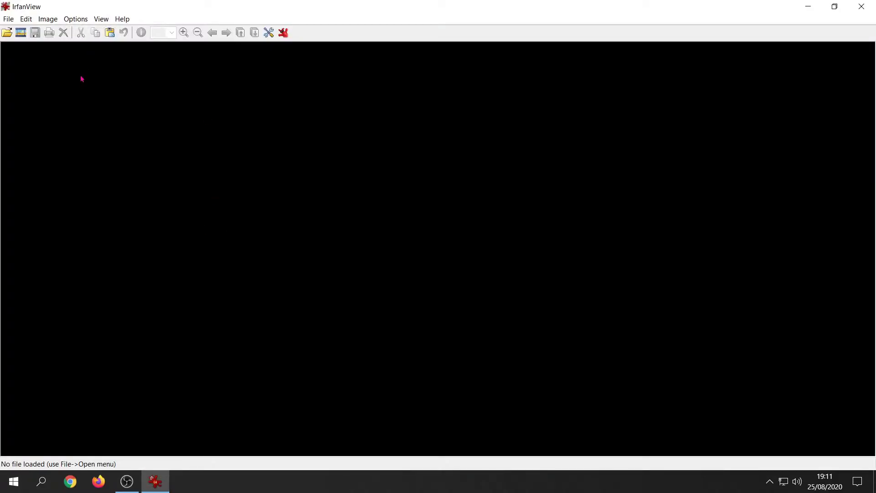
left_click(8, 18)
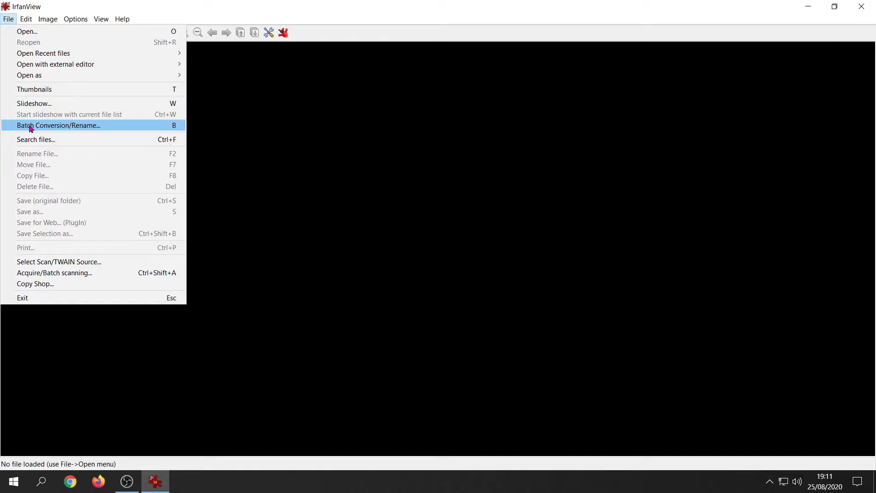
left_click(88, 131)
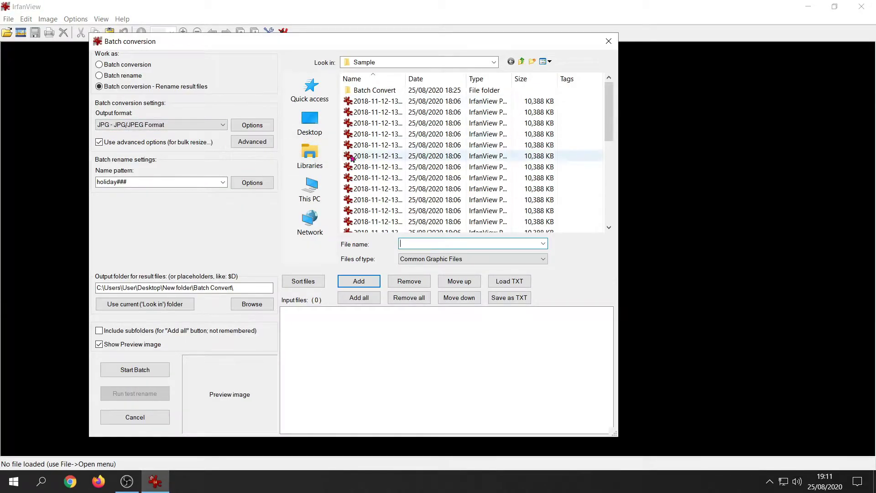
left_click_drag(290, 42, 322, 55)
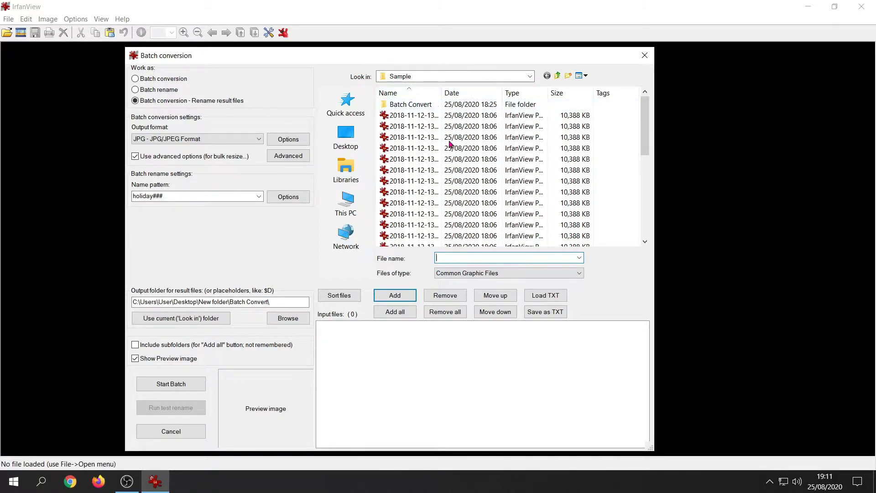
Add all images in the Sample folder to the batch input list and widen the file browser's Name column.
scroll(448, 147, "down", 1)
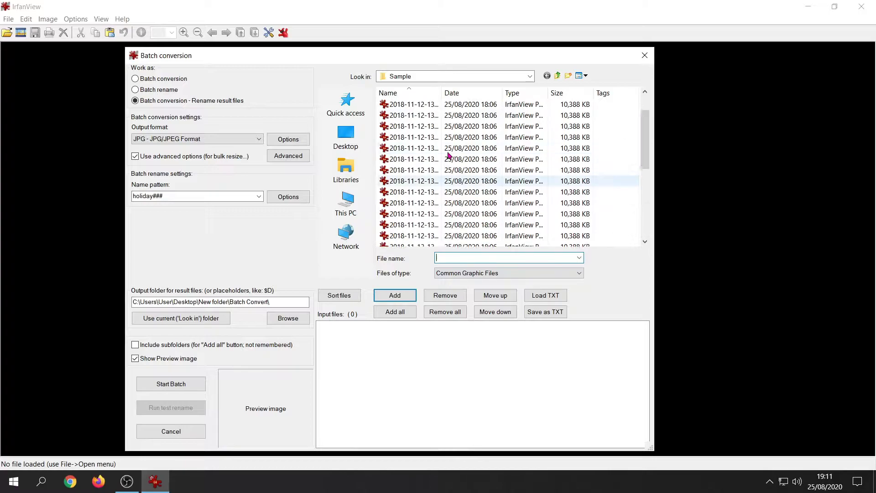
scroll(447, 152, "up", 1)
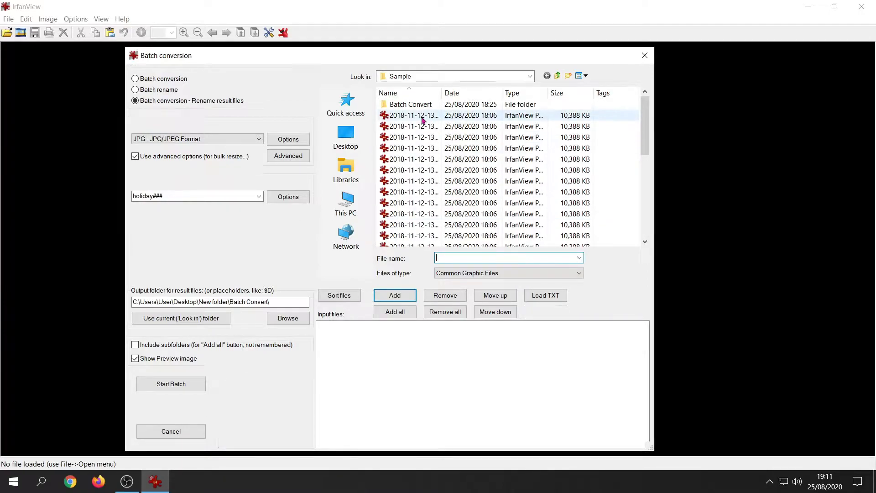
left_click(421, 117)
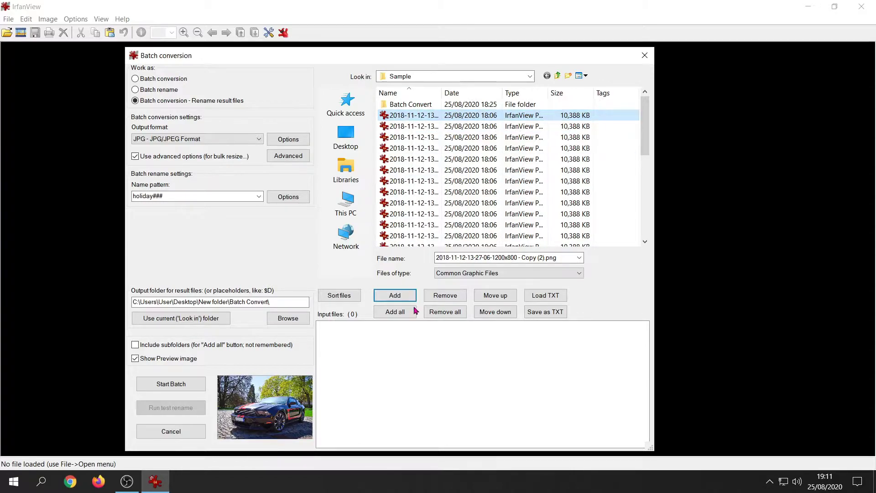
left_click(394, 313)
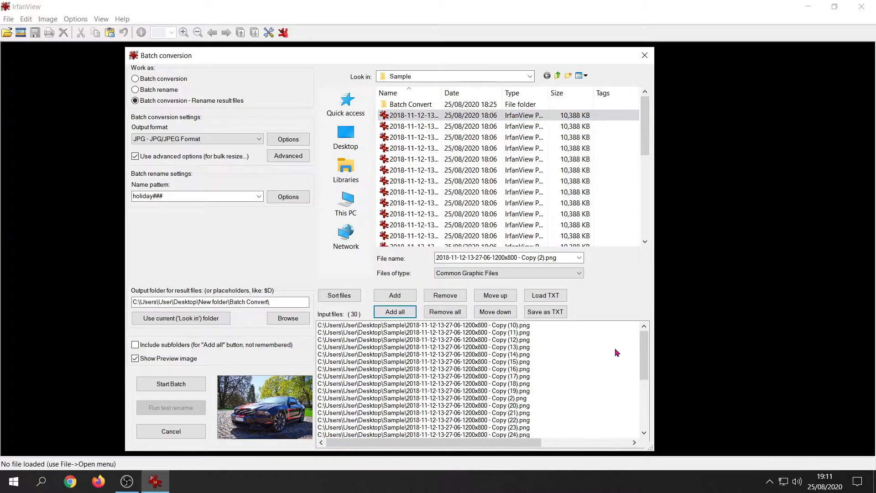
mouse_move(645, 352)
left_mouse_down()
mouse_move(648, 419)
mouse_move(657, 352)
mouse_move(649, 427)
mouse_move(655, 342)
left_mouse_up()
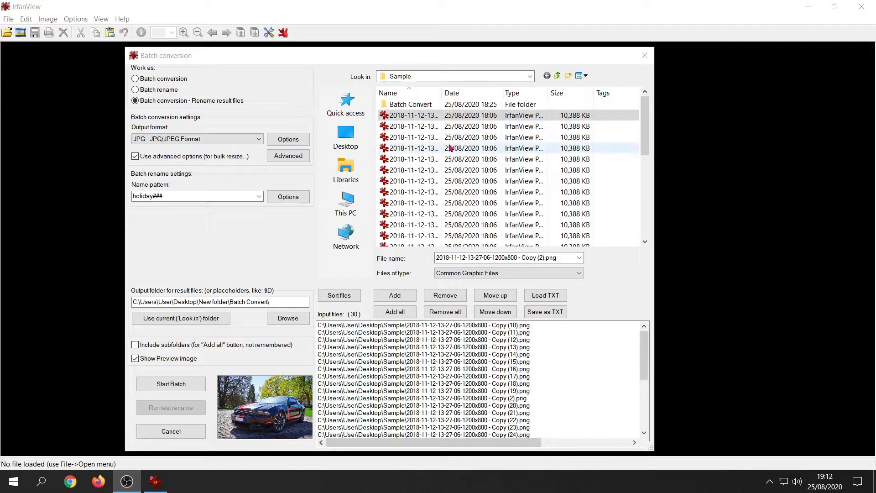
left_click_drag(442, 93, 513, 94)
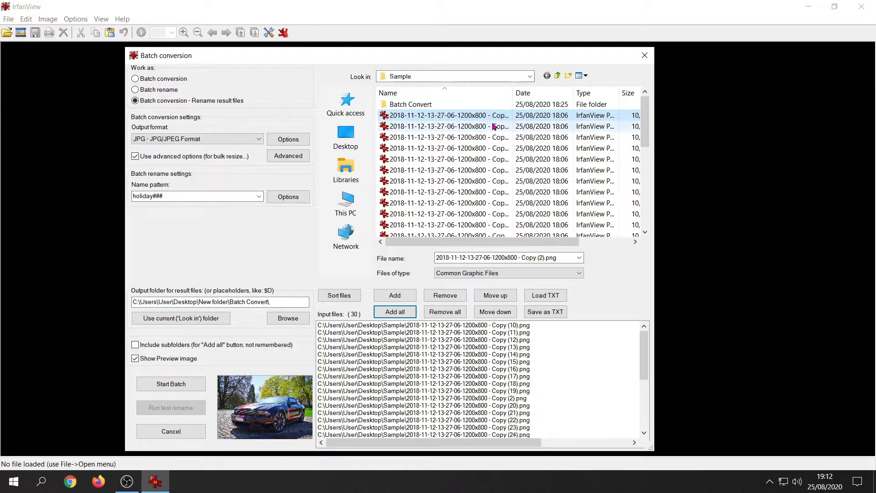
Set the job to Batch conversion - Rename result files with JPG - JPG/JPEG Format as the output format.
left_click(160, 90)
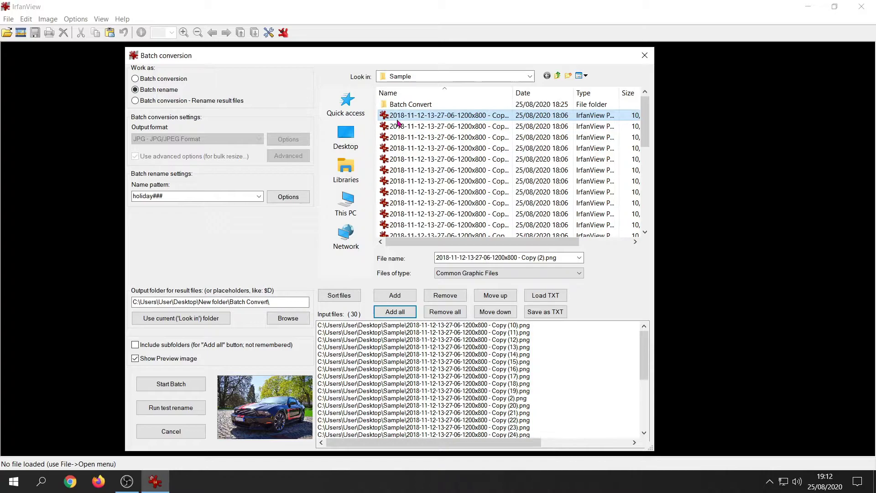
left_click(138, 101)
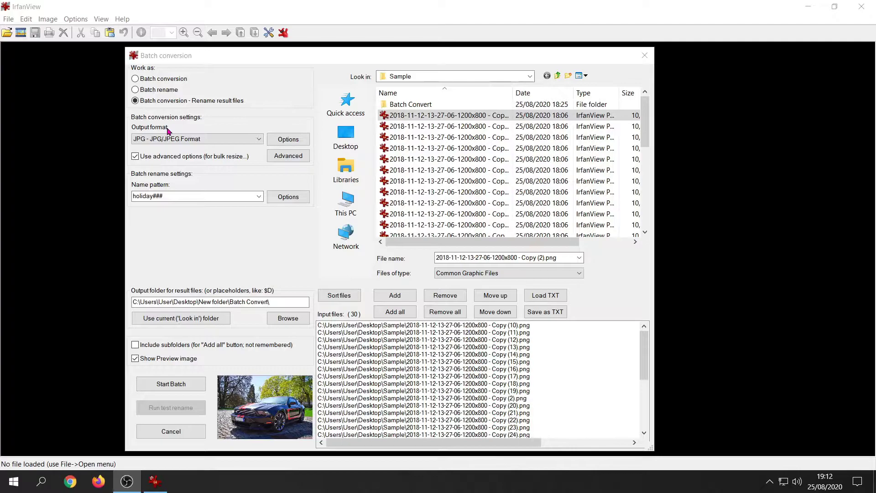
left_click(172, 139)
left_click(173, 139)
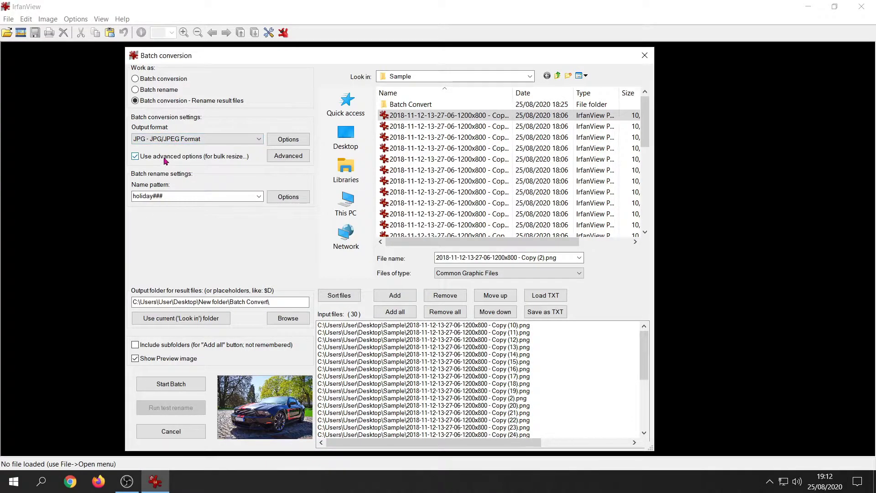
Set the JPEG save quality to 100 in the output format options and accept them.
left_click(287, 141)
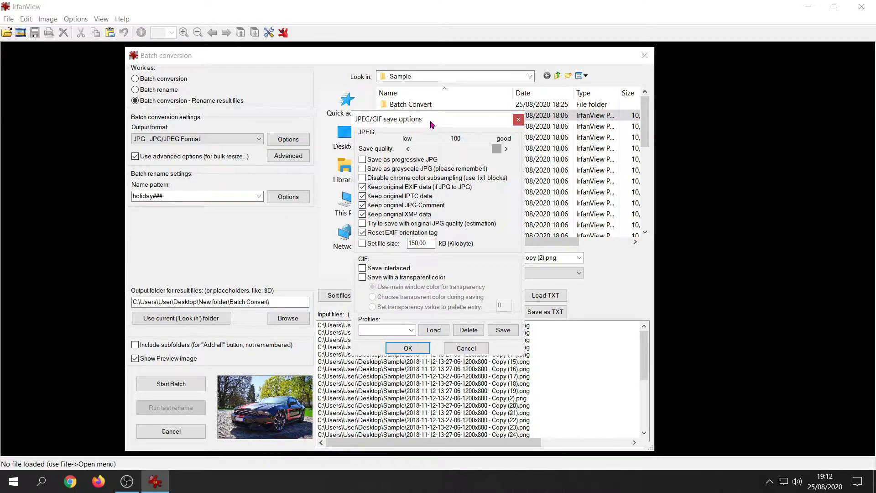
mouse_move(430, 120)
left_mouse_down()
mouse_move(470, 128)
mouse_move(444, 128)
left_mouse_up()
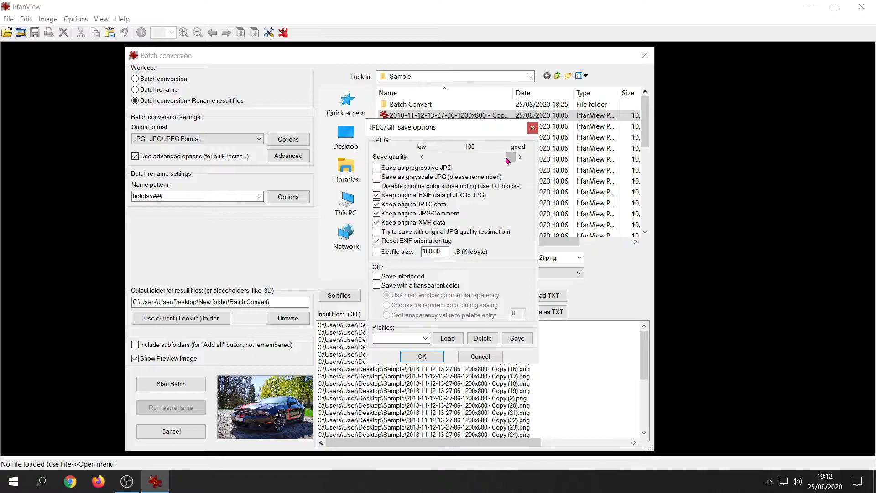
left_click_drag(507, 159, 446, 158)
left_click(507, 159)
left_click(507, 159)
left_click(508, 159)
left_click_drag(473, 160, 516, 159)
left_click(421, 356)
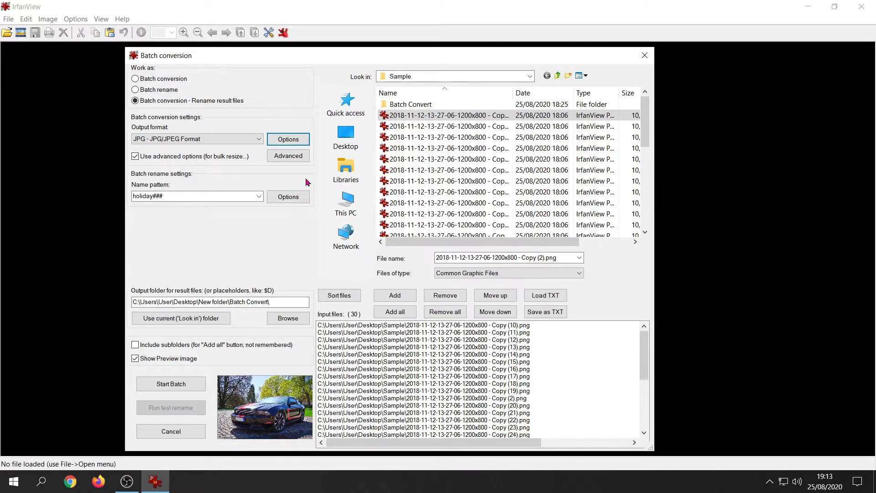
Enable resizing for all images in the advanced options, at 50% of the original width and height.
left_click(288, 156)
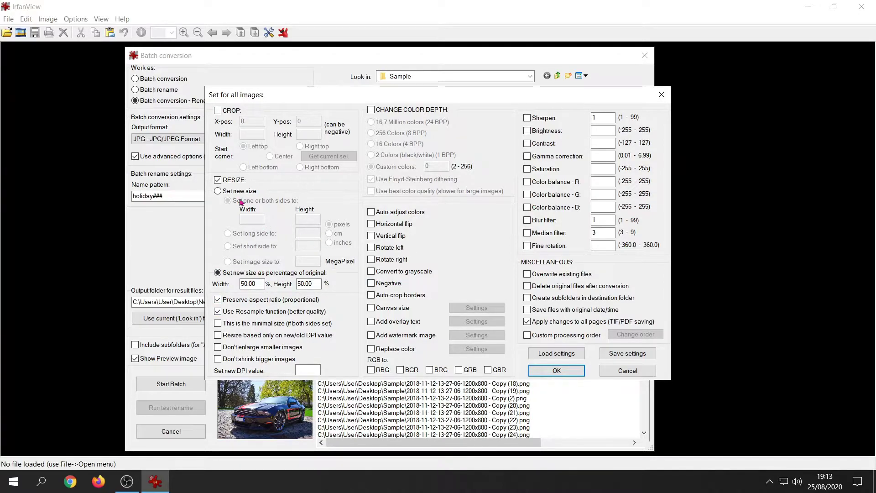
left_click(217, 179)
left_click(218, 181)
left_click(218, 181)
left_click(218, 180)
left_click(257, 282)
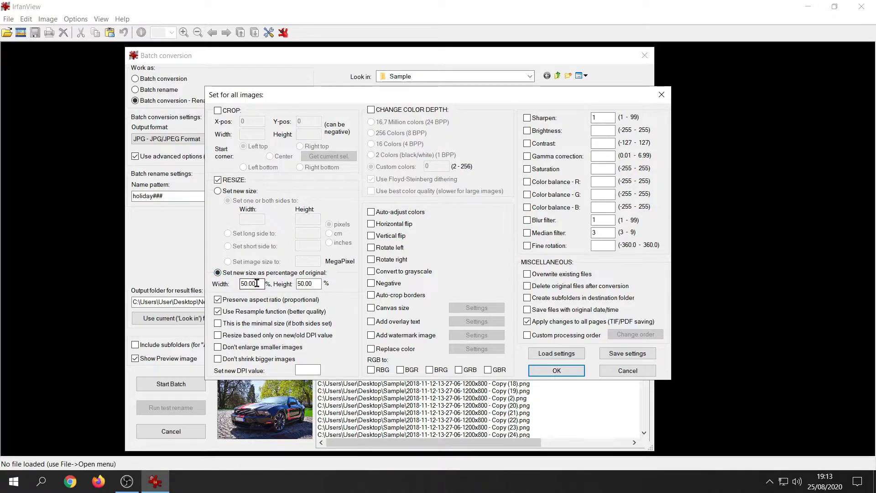
left_click_drag(257, 283, 233, 283)
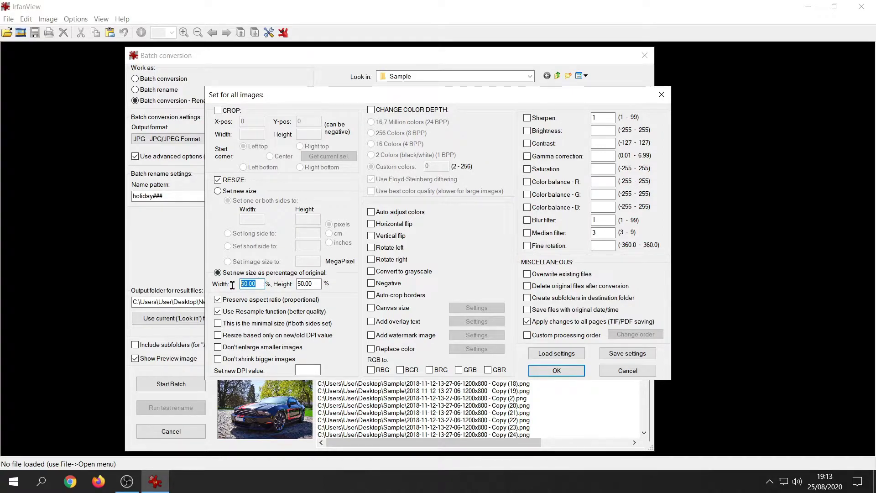
left_click_drag(319, 283, 297, 283)
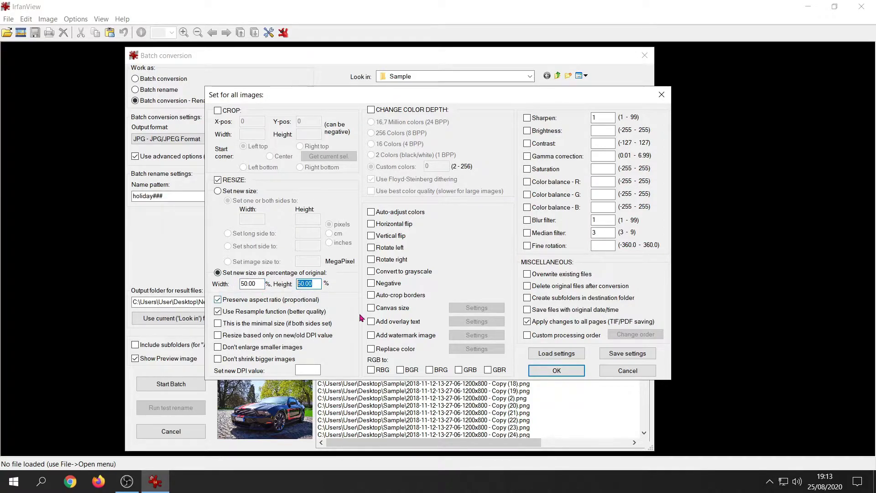
left_click(557, 370)
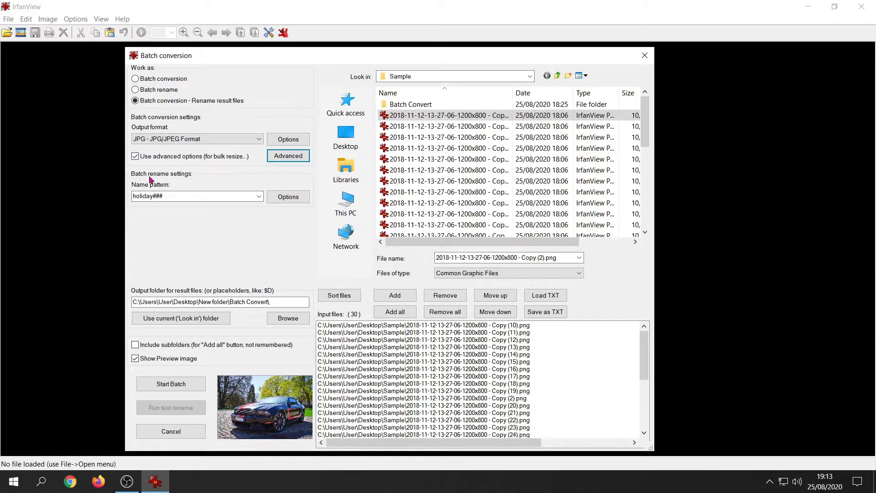
Review the result files' name pattern holiday### and its ### number placeholder.
left_click(174, 197)
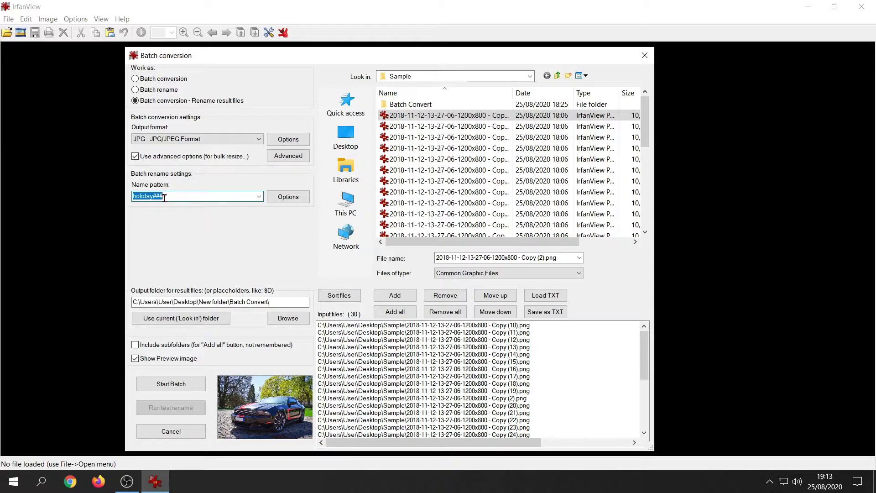
key("Home")
key("End")
left_click_drag(153, 196, 192, 201)
Set the output folder for the result files to C:\Users\User\Desktop\Sample\Batch Convert.
left_click(152, 322)
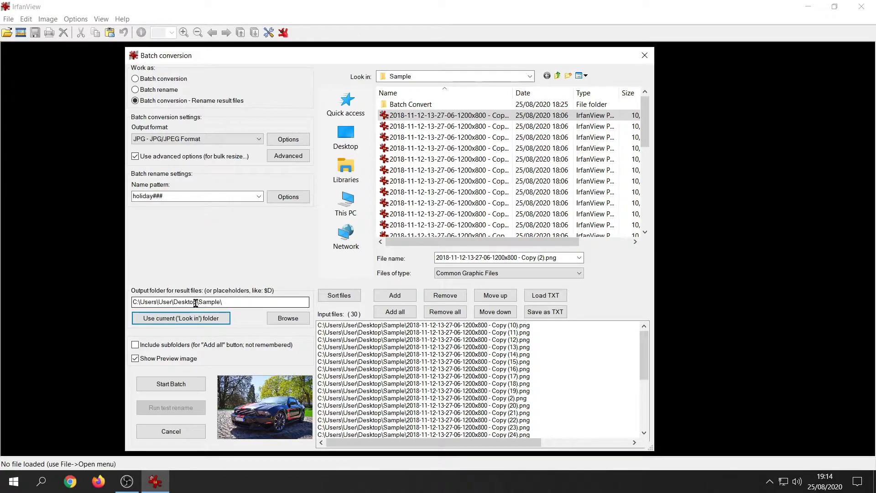
left_click(225, 302)
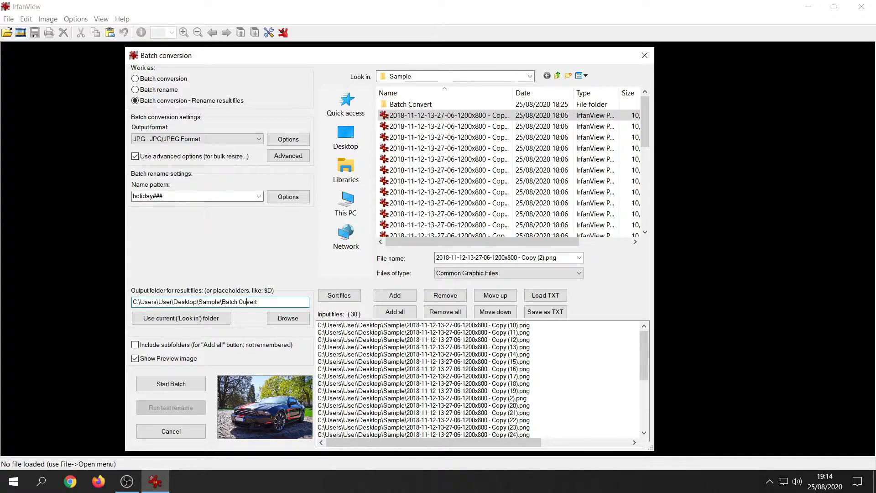
type("n")
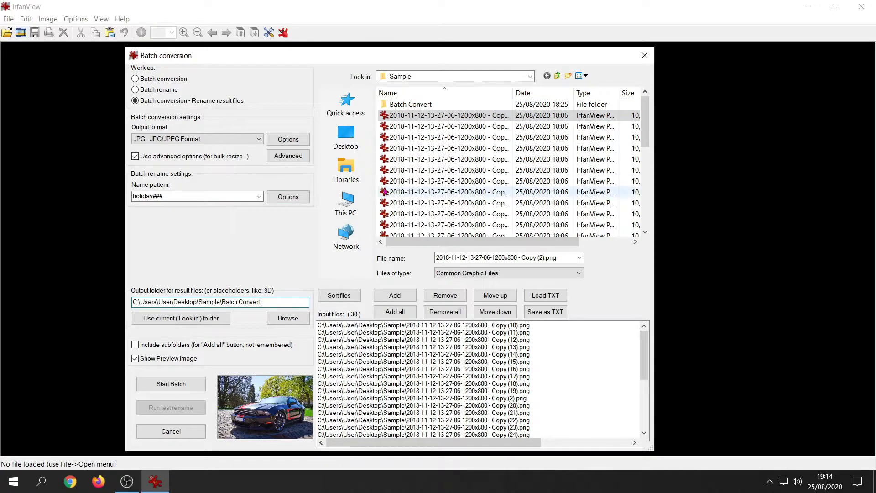
left_click(416, 115)
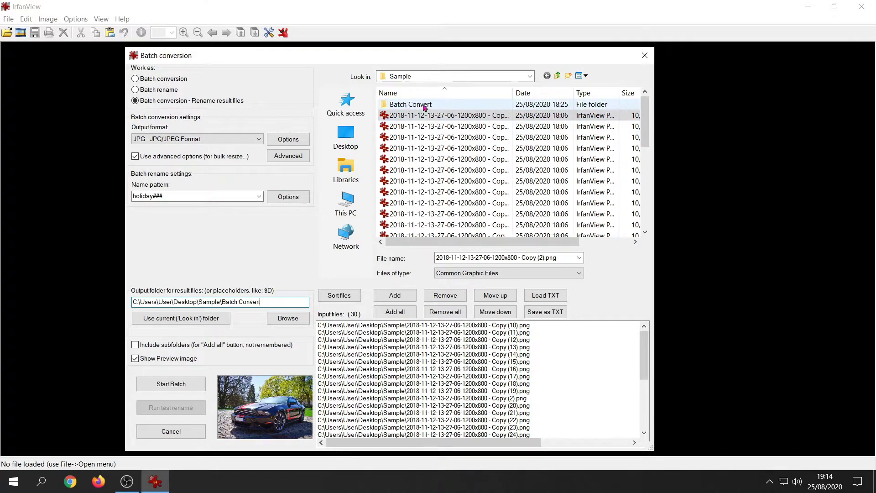
left_click(270, 301)
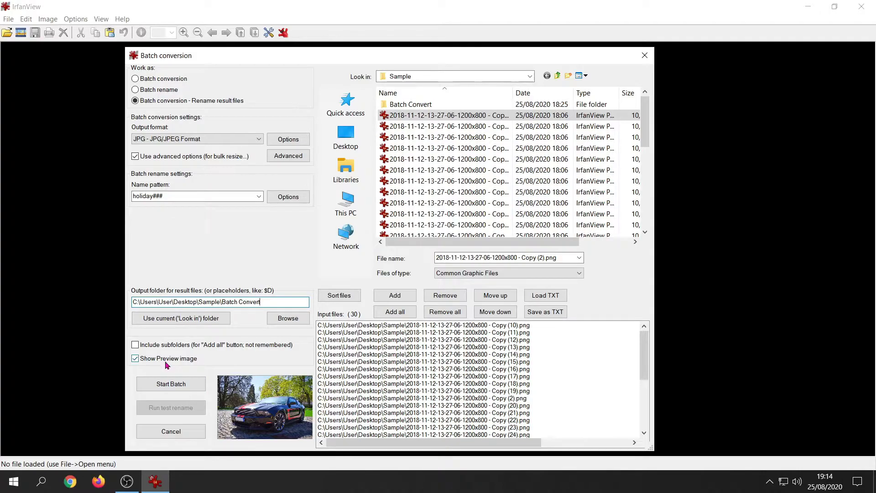
Run the batch conversion on the listed images, exit the finished batch and close IrfanView.
left_click(162, 387)
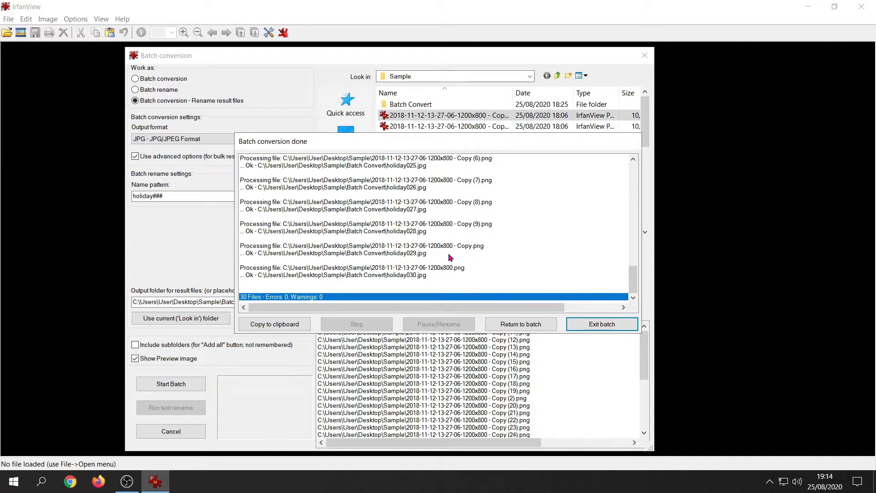
left_click(586, 325)
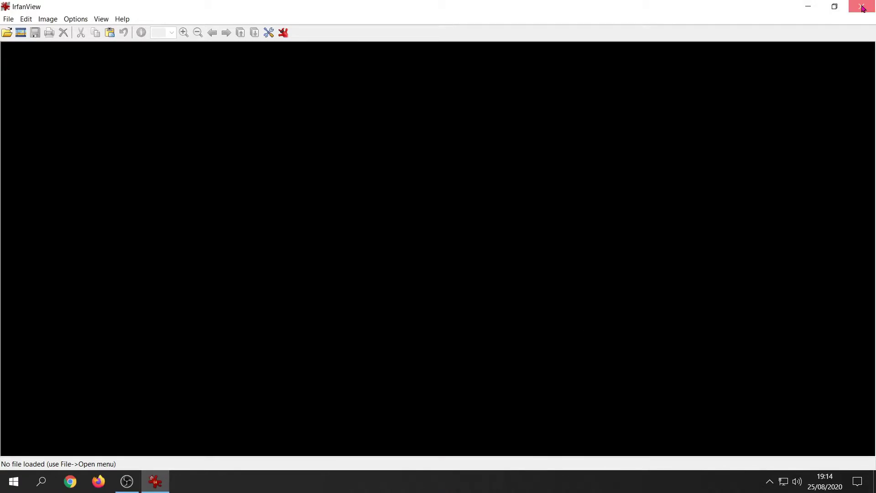
left_click(863, 7)
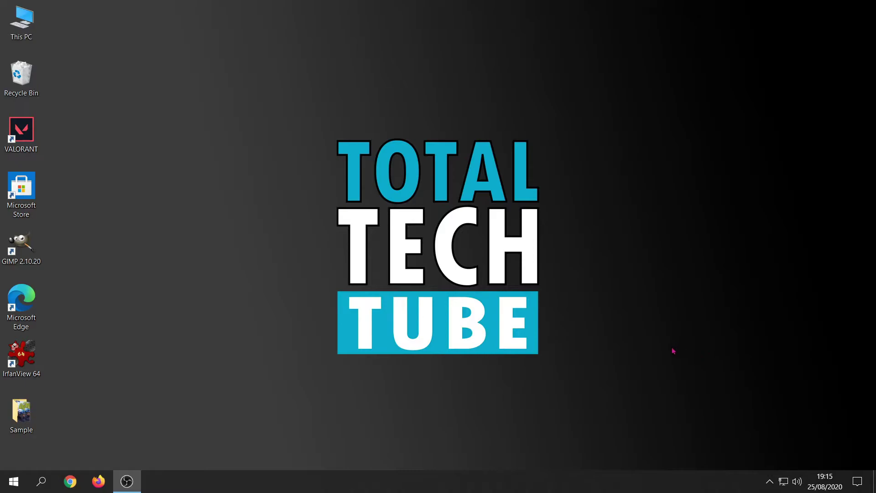
Open the Batch Convert folder inside the desktop's Sample folder to inspect the converted images.
double_click(21, 413)
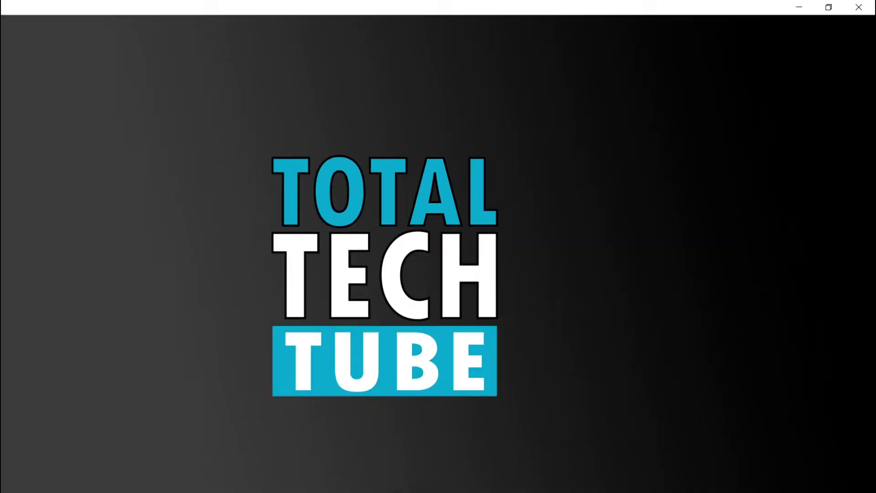
left_click(112, 181)
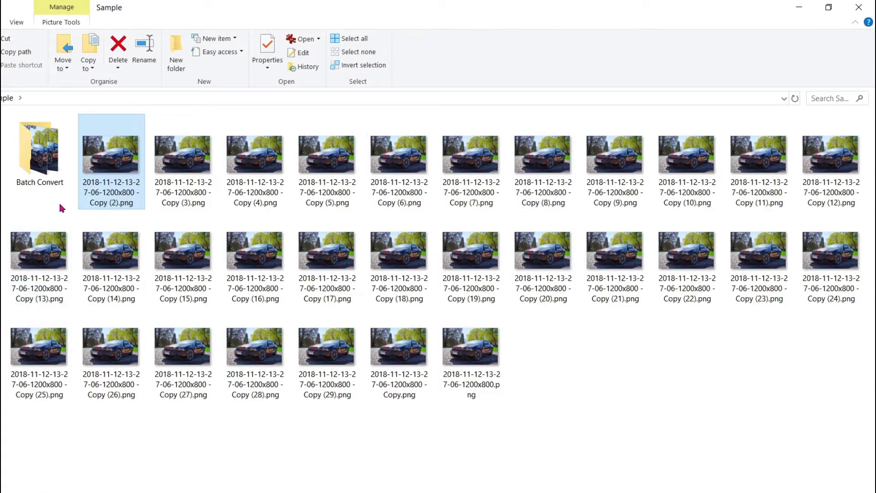
double_click(38, 183)
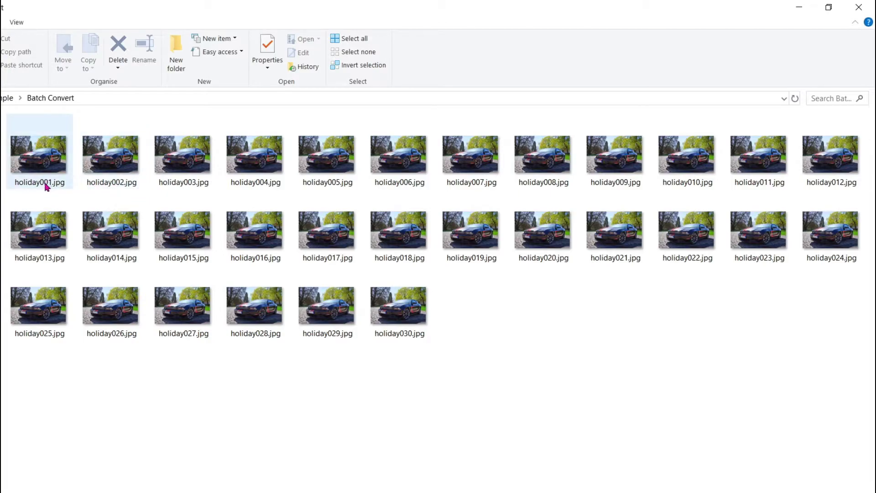
Examine the converted images' names from holiday001.jpg to holiday030.jpg and check holiday001.jpg's file size in its properties.
mouse_move(43, 185)
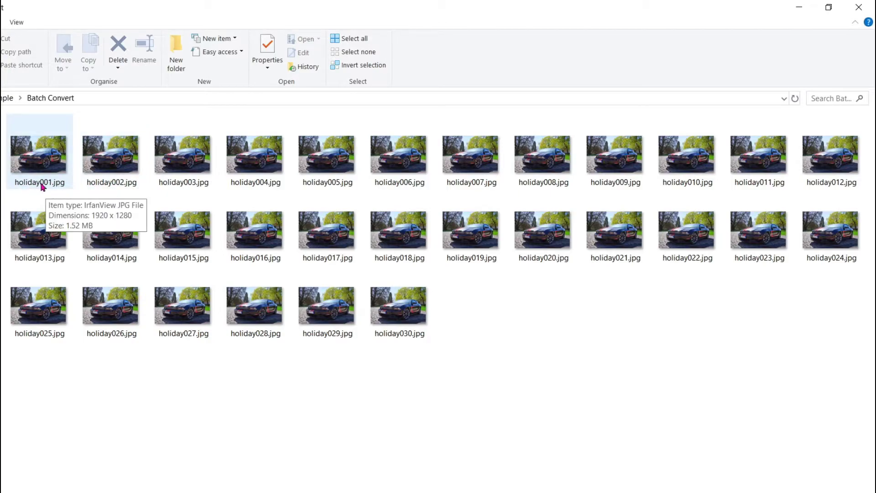
mouse_move(429, 343)
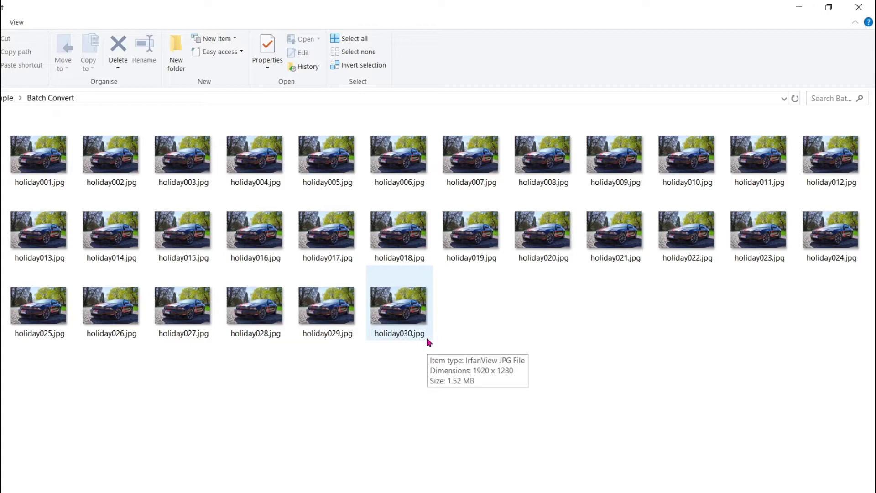
right_click(34, 176)
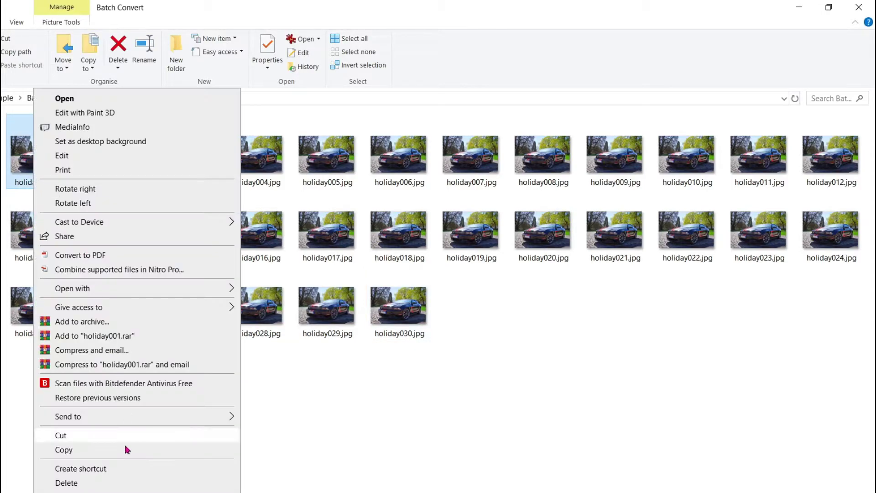
left_click(128, 492)
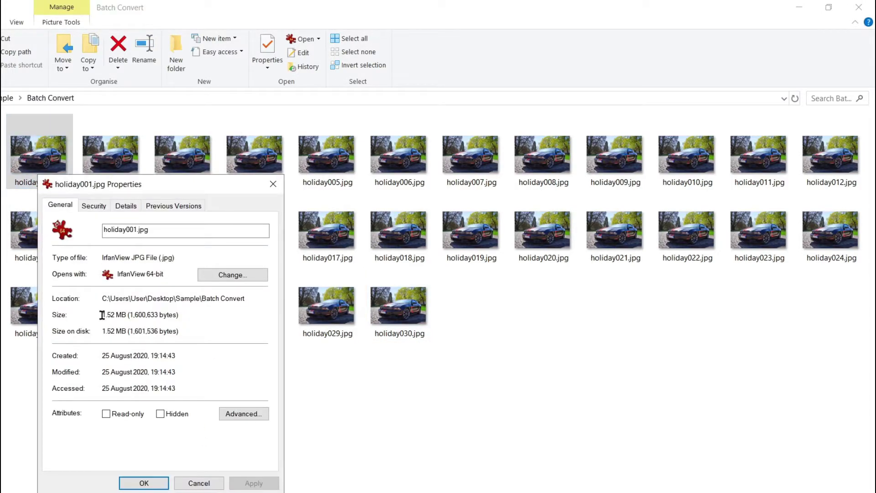
left_click_drag(102, 315, 178, 317)
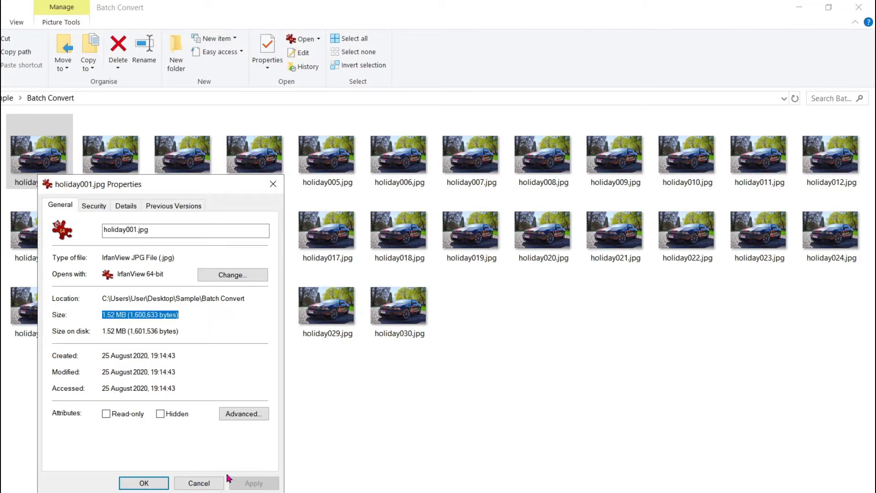
left_click(196, 482)
Open holiday001.jpg in IrfanView, check its pixel dimensions in the Resize/Resample settings, and close the image.
double_click(53, 167)
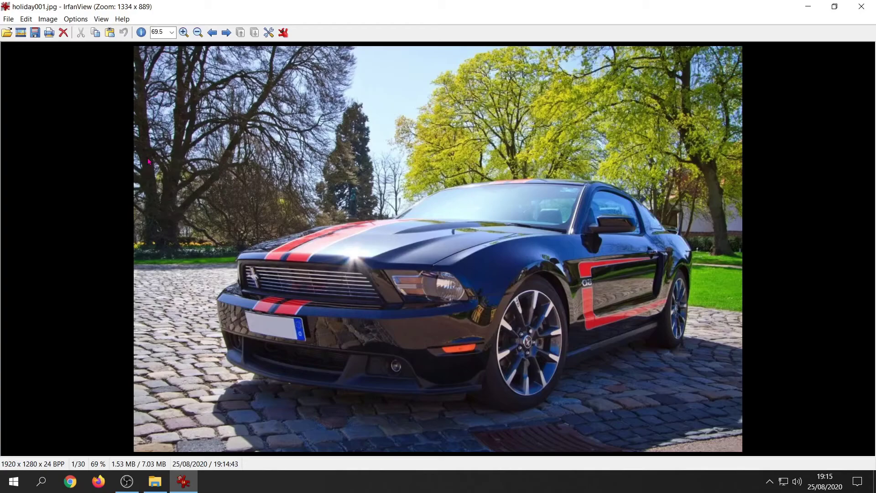
left_click(48, 19)
left_click(81, 129)
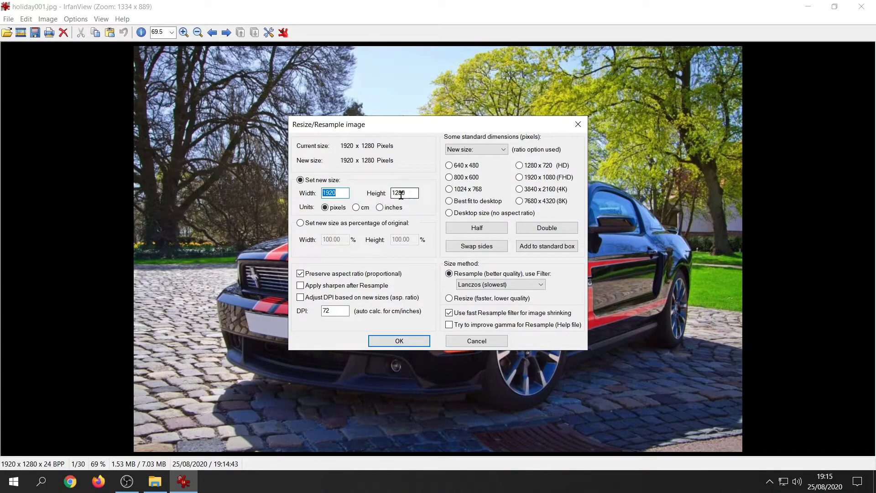
left_click(396, 342)
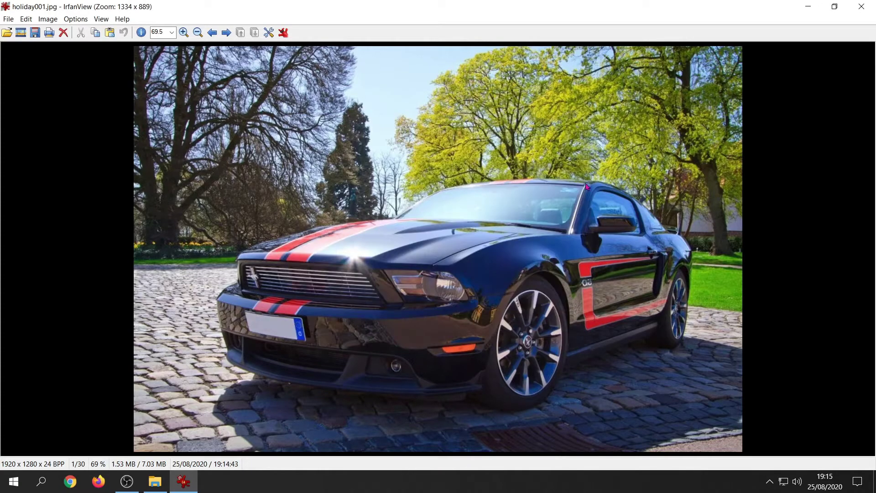
left_click(861, 6)
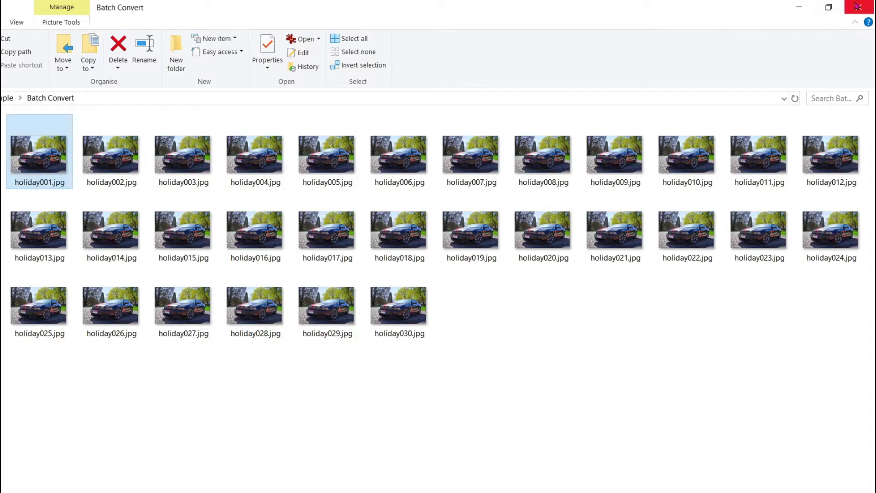
Delete the Batch Convert folder from the Sample folder and close the folder window.
left_click(6, 99)
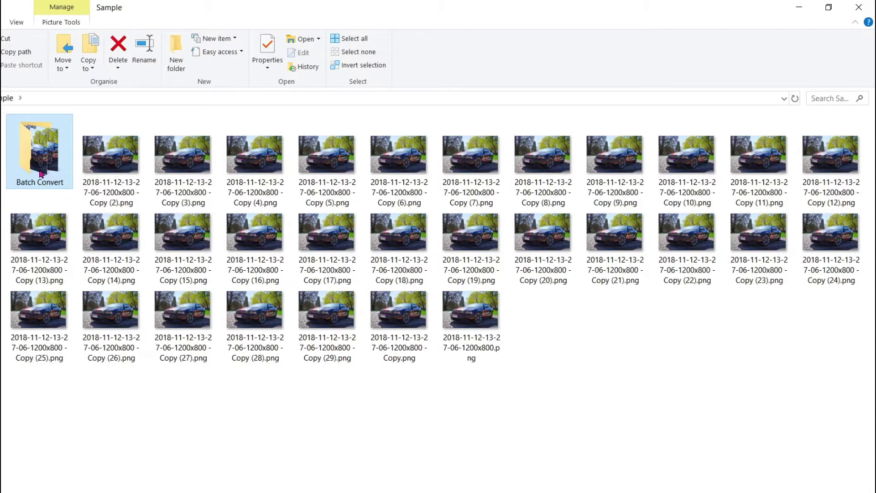
key("Delete")
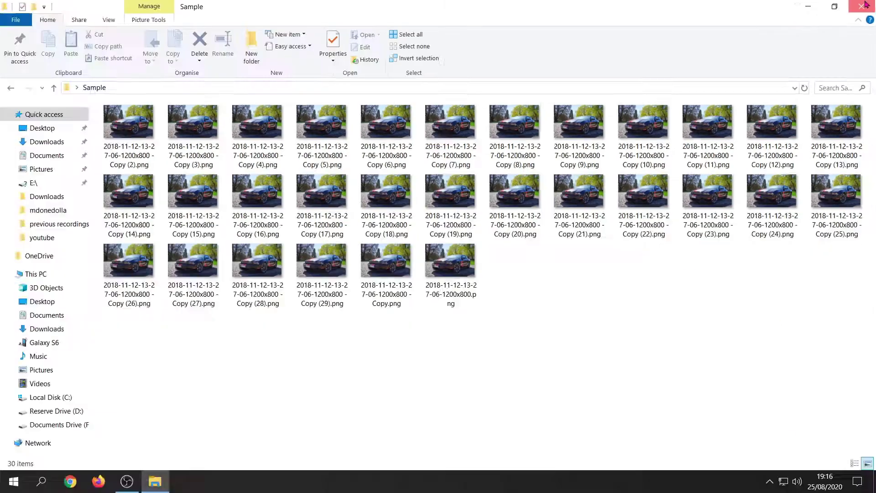
left_click(859, 6)
Start a batch conversion in IrfanView and add all images of the desktop's Sample folder as input files.
double_click(41, 369)
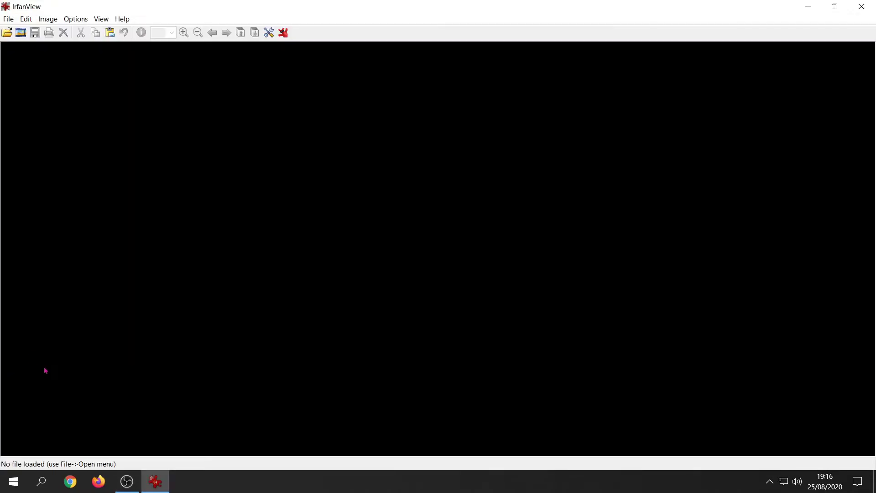
left_click(8, 19)
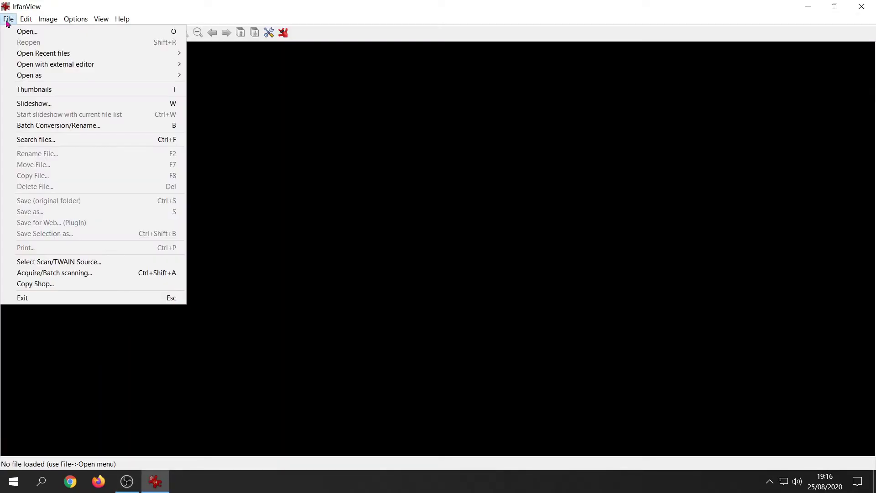
left_click(54, 128)
left_click(398, 105)
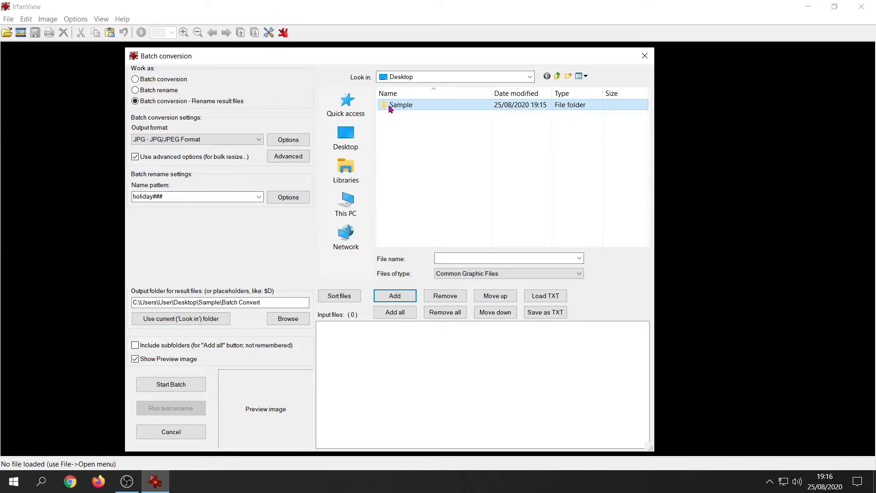
double_click(390, 106)
left_click(412, 105)
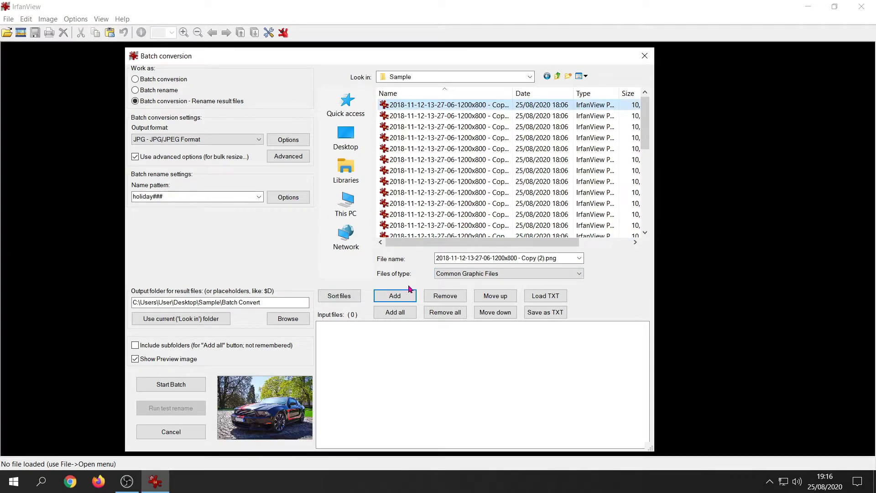
left_click(403, 314)
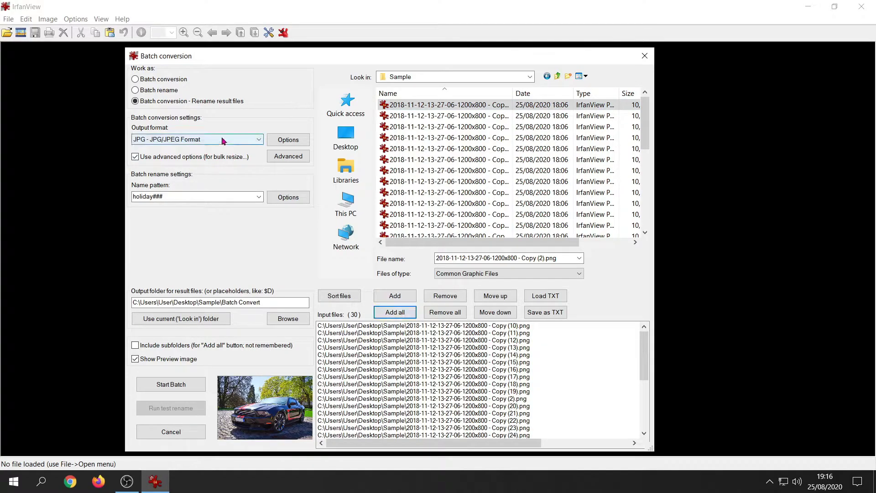
Set the batch resize for all images to 30% of the original size.
left_click(293, 157)
left_click_drag(257, 283, 237, 282)
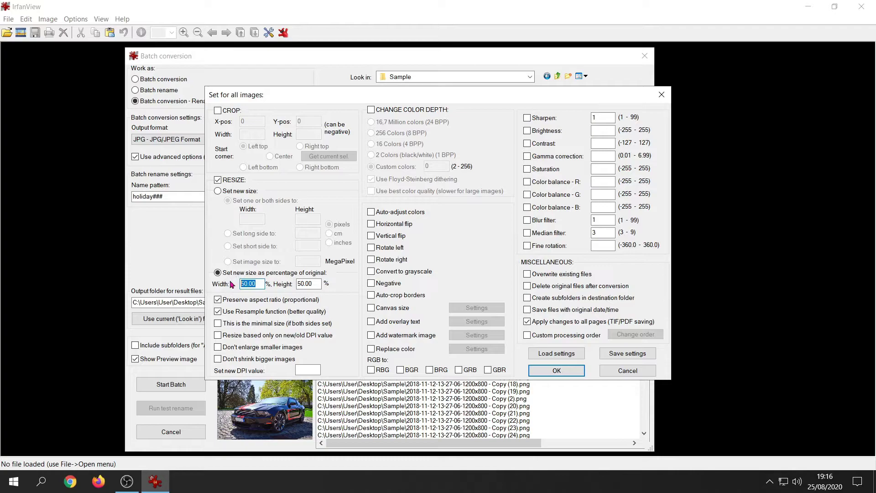
type("30")
left_click(570, 373)
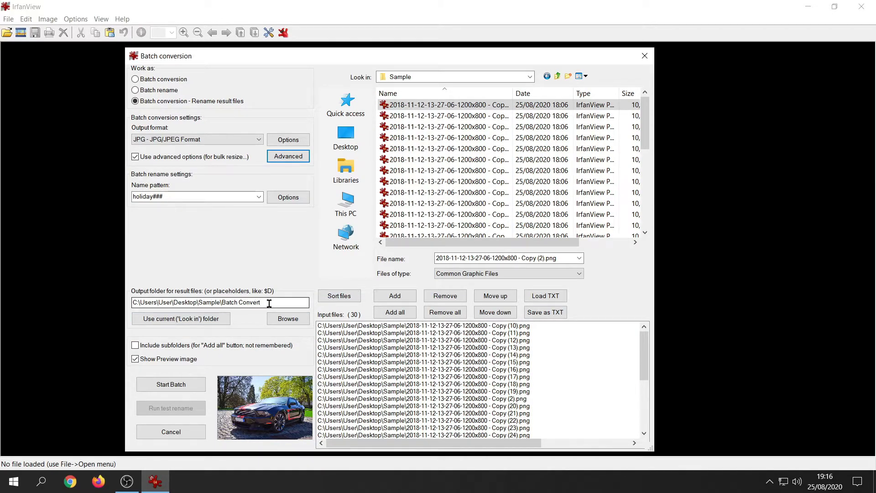
Run the batch conversion on the listed images, exit the finished batch and close IrfanView.
left_click(181, 387)
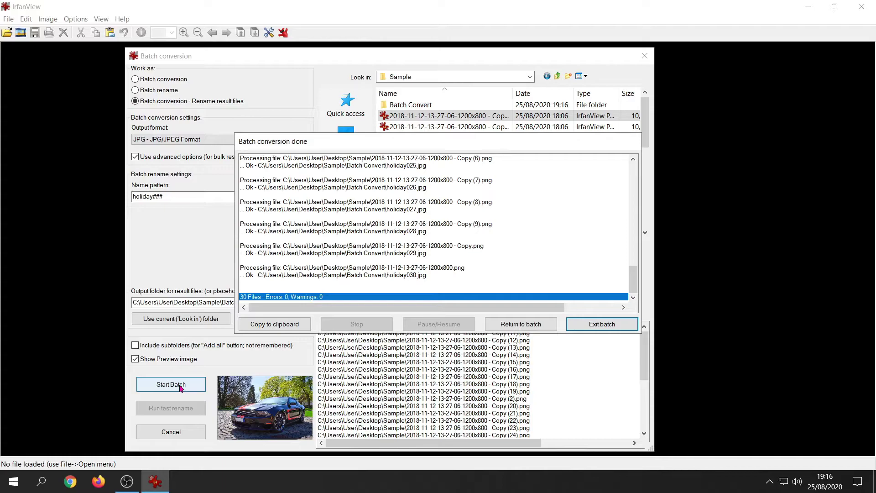
left_click(610, 324)
left_click(862, 7)
Open the desktop's Sample folder in File Explorer and go into its Batch Convert folder.
double_click(9, 427)
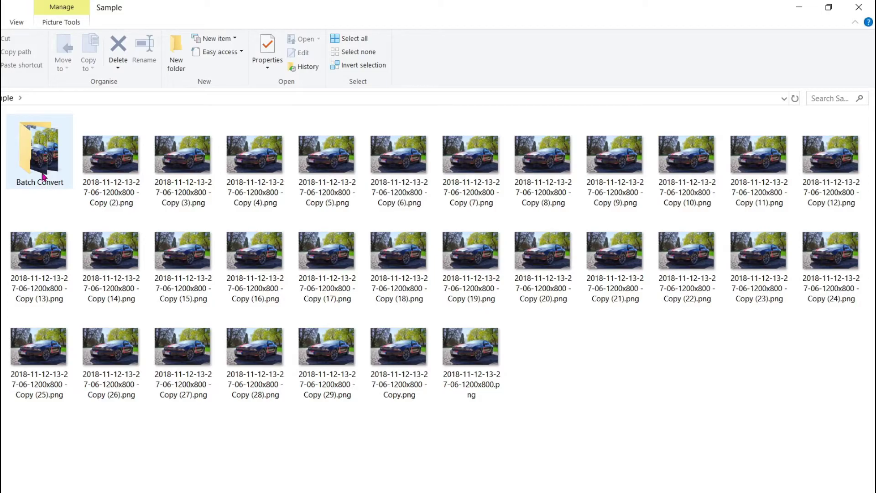
left_click(43, 175)
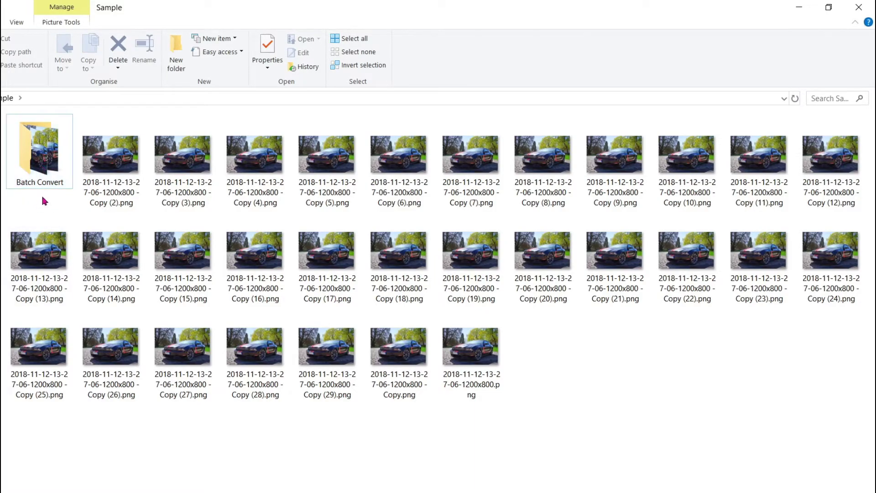
double_click(51, 180)
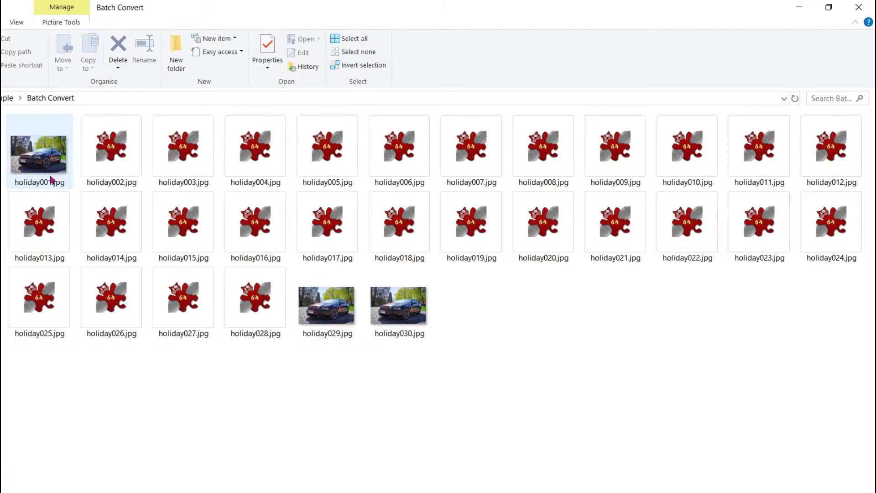
Check the file size of holiday001.jpg in its properties and select all the converted images.
left_click(33, 178)
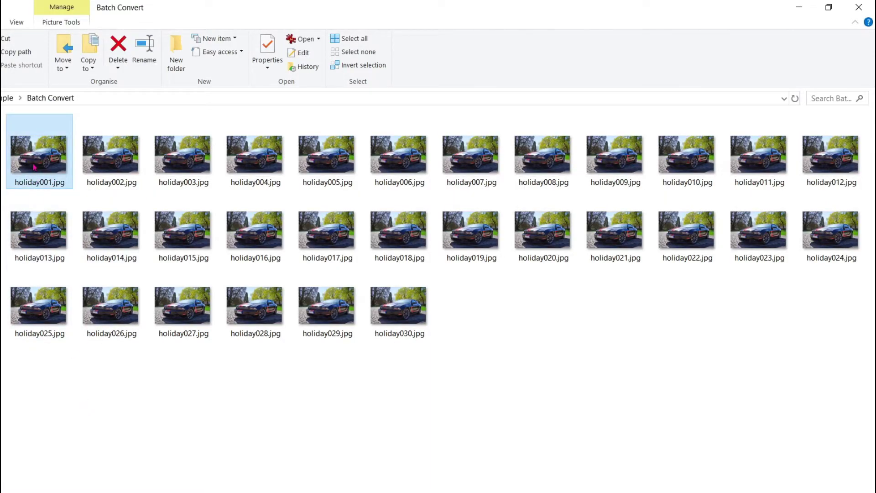
right_click(58, 171)
left_click(87, 486)
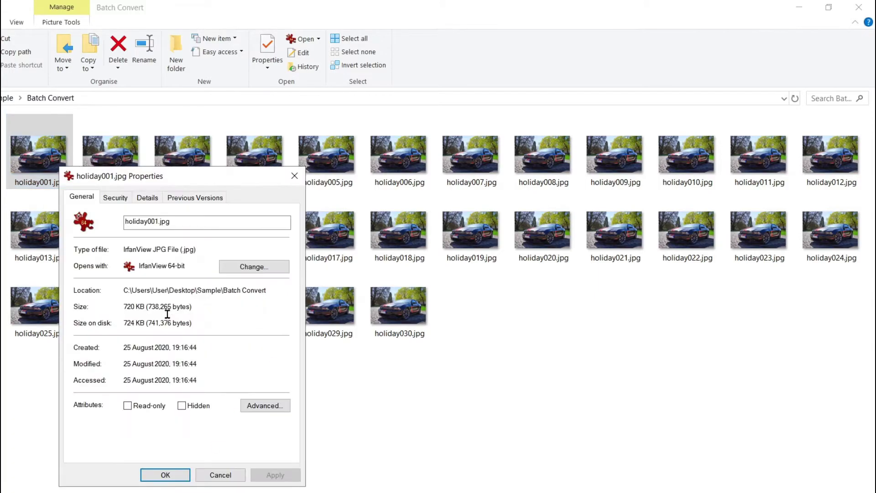
left_click_drag(126, 307, 192, 307)
left_click_drag(127, 307, 148, 307)
left_click(168, 477)
left_click(58, 380)
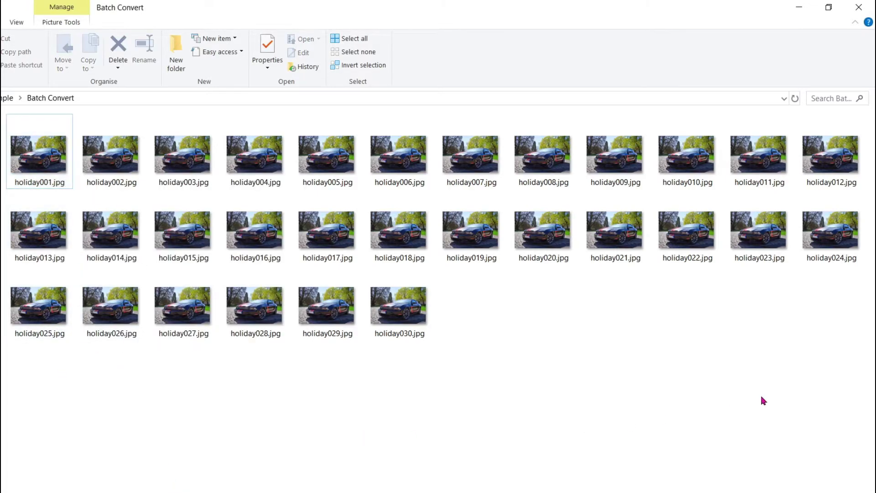
left_click_drag(861, 390, 25, 118)
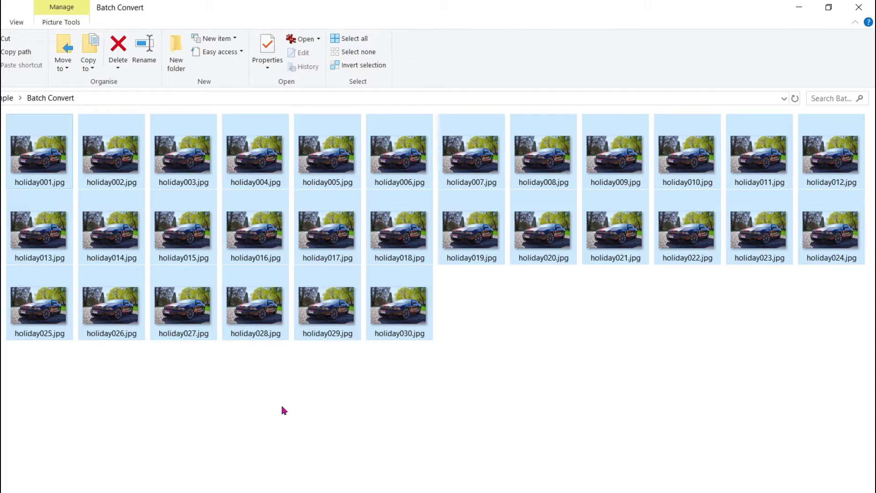
Return to the Sample folder, delete its Batch Convert folder and close the folder window.
left_click(3, 100)
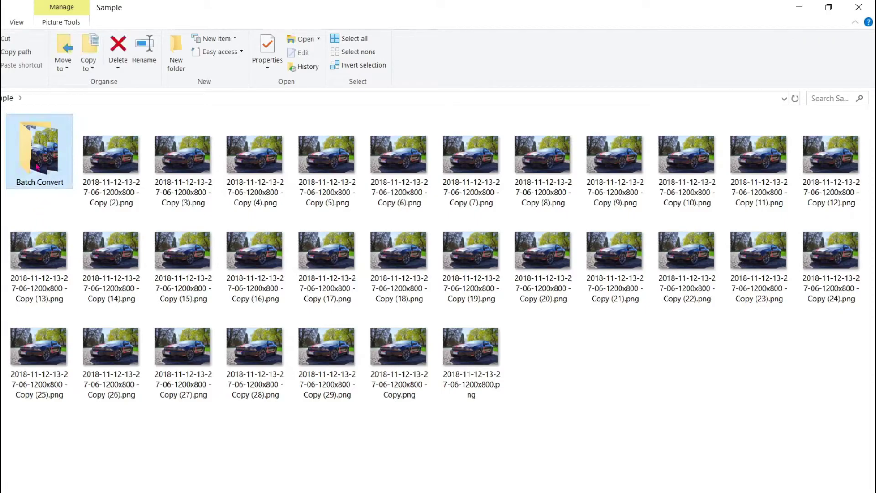
key("Delete")
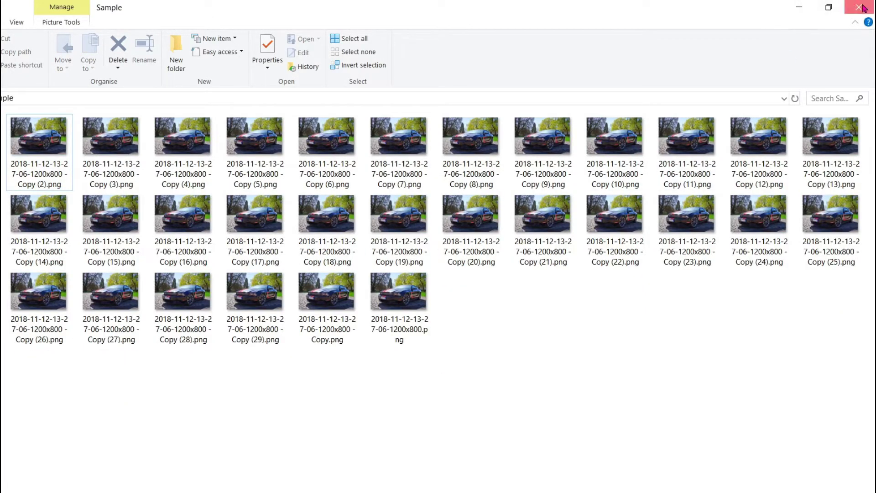
left_click(860, 7)
Reopen IrfanView's batch conversion and add every image from the Sample folder to the input files.
double_click(23, 359)
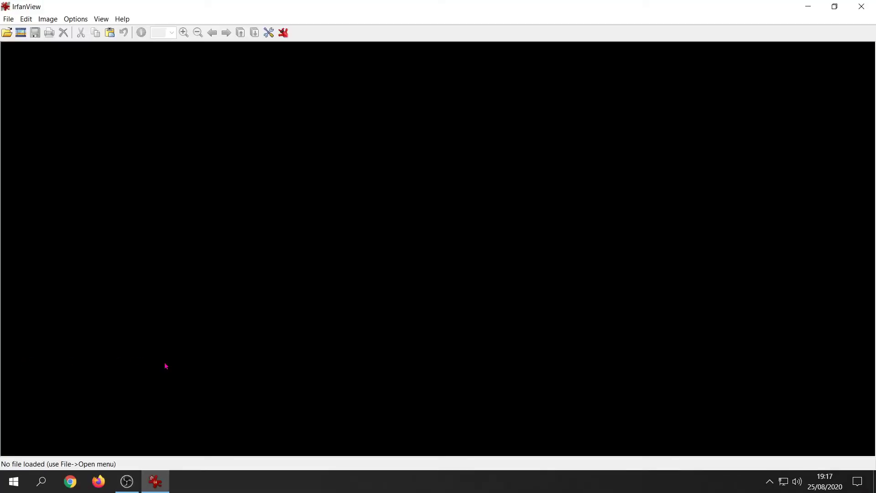
left_click(8, 19)
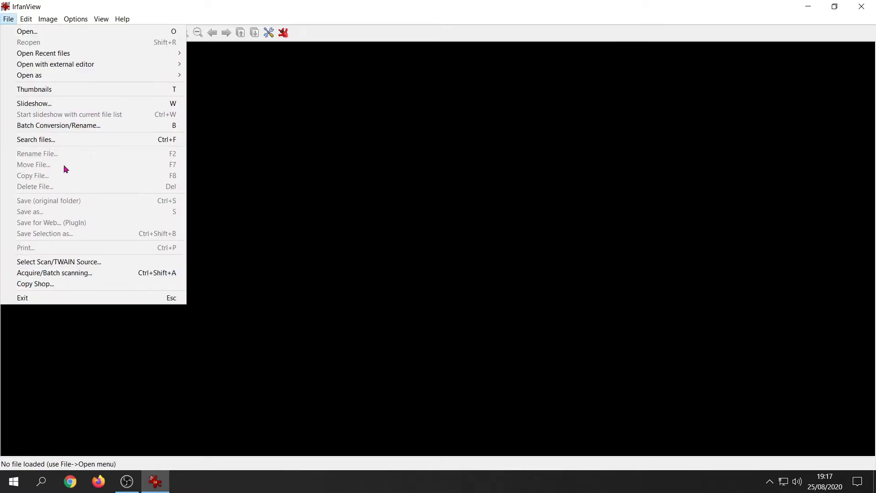
left_click(57, 126)
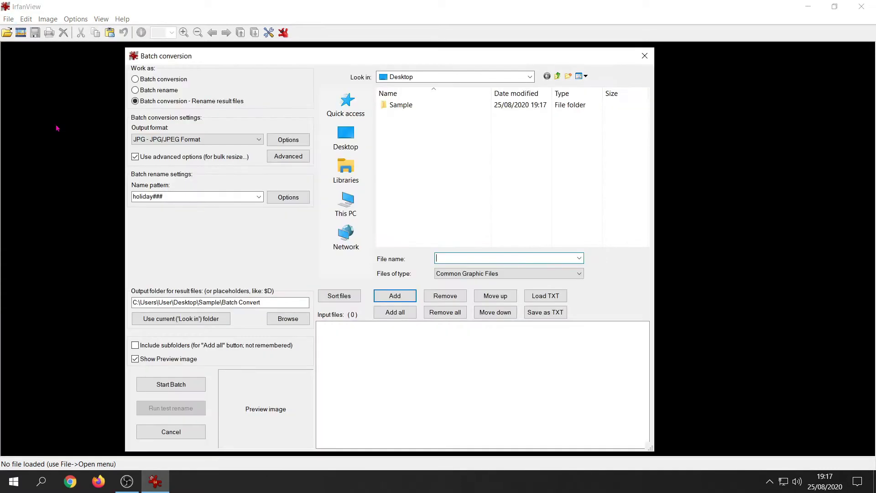
double_click(401, 106)
left_click(416, 109)
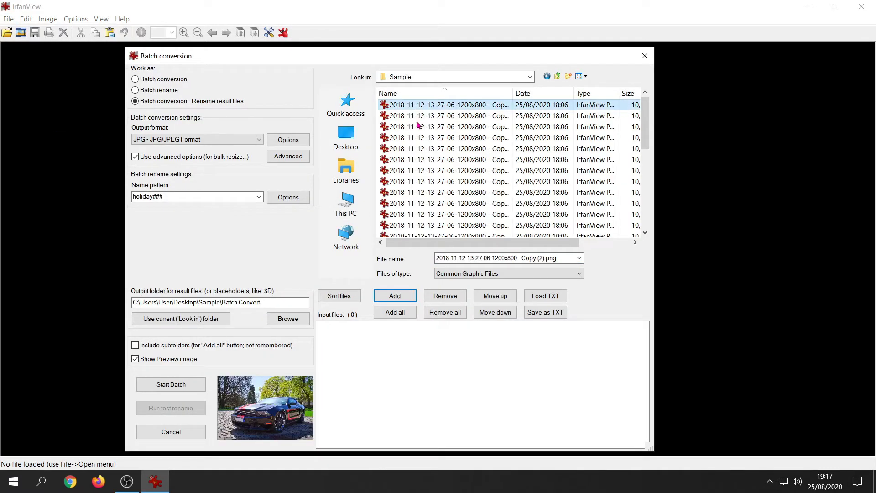
left_click(408, 314)
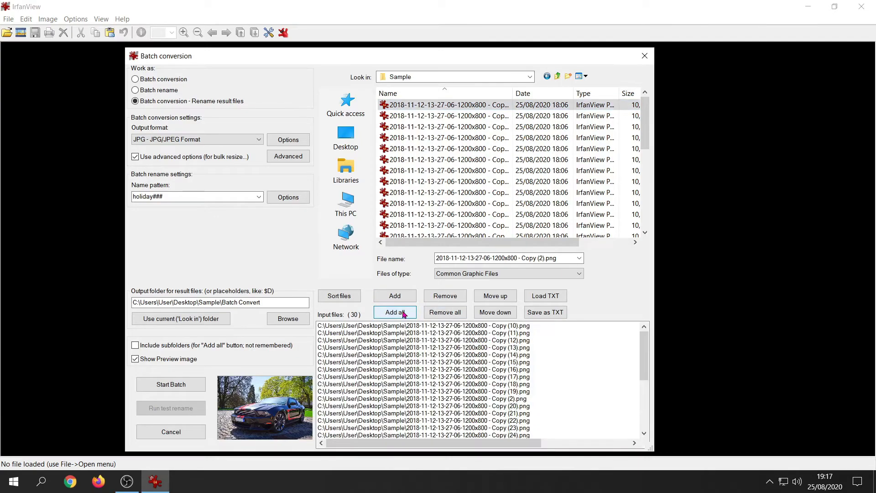
Review the bulk resize settings and set the JPG output's save quality to 70.
left_click(288, 156)
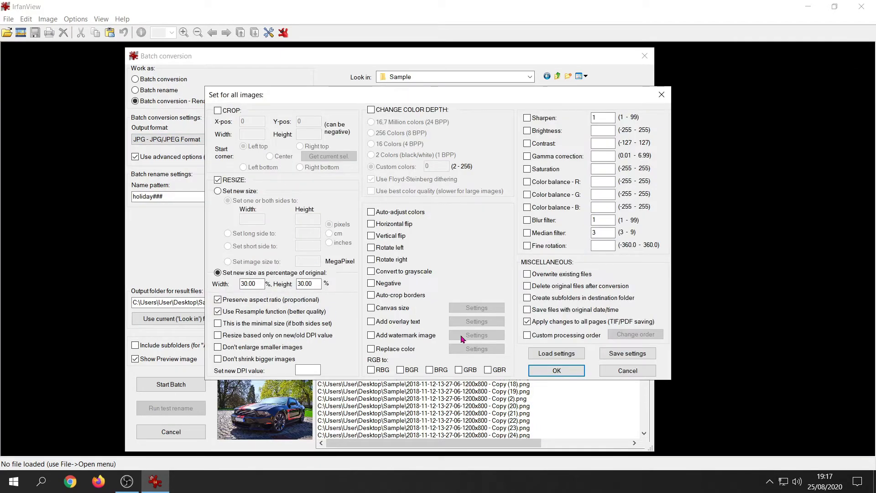
left_click(556, 370)
left_click(288, 142)
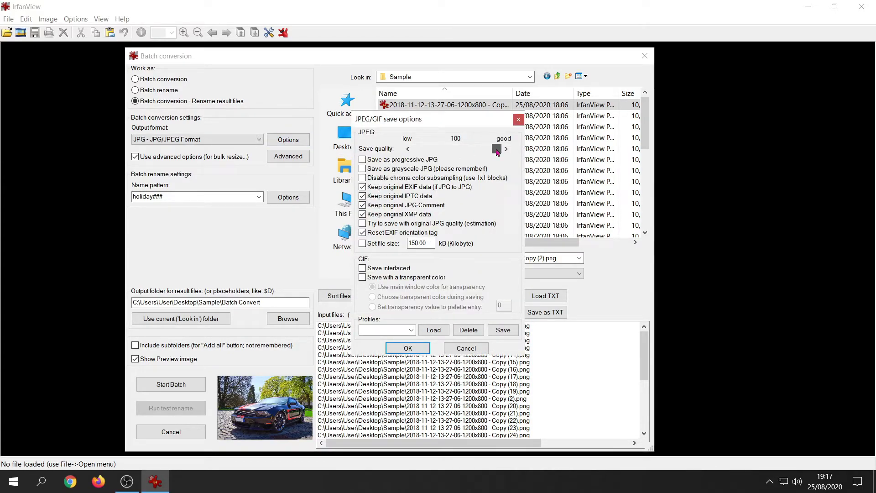
left_click_drag(497, 152, 497, 152)
left_click_drag(496, 152, 473, 152)
left_click(409, 349)
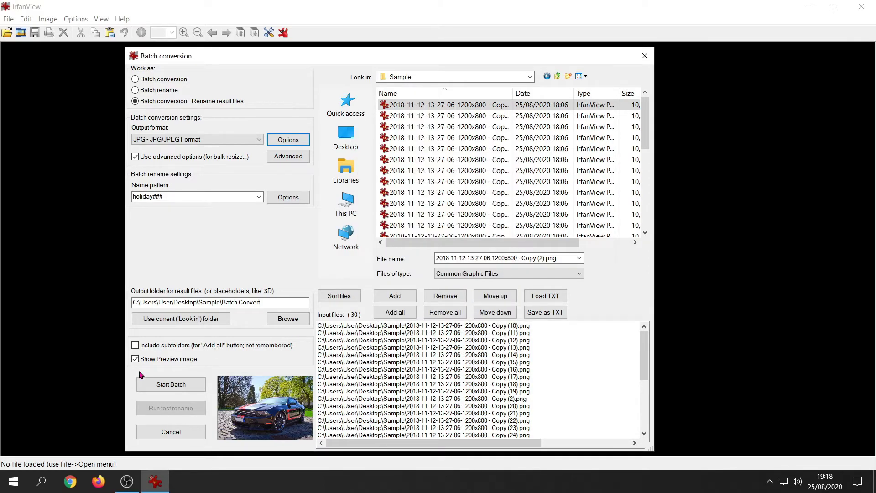
Run the batch conversion on the Sample images, exit the batch and close IrfanView.
left_click(175, 386)
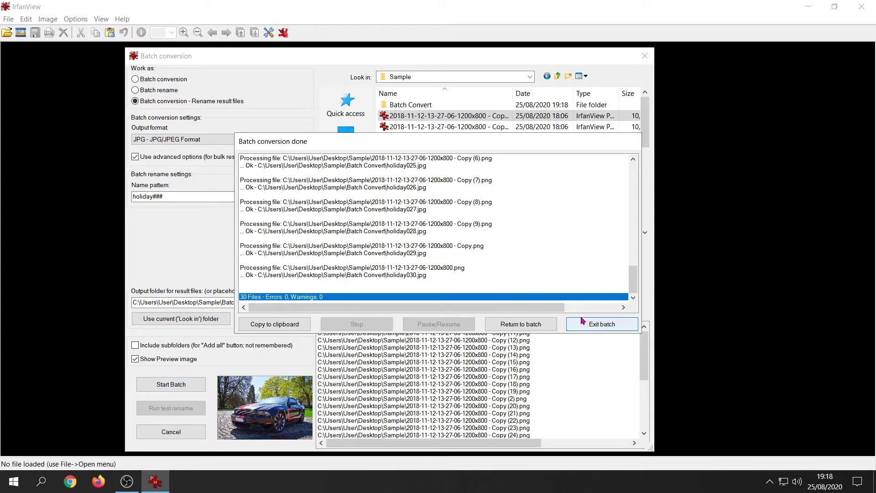
left_click(593, 324)
left_click(861, 7)
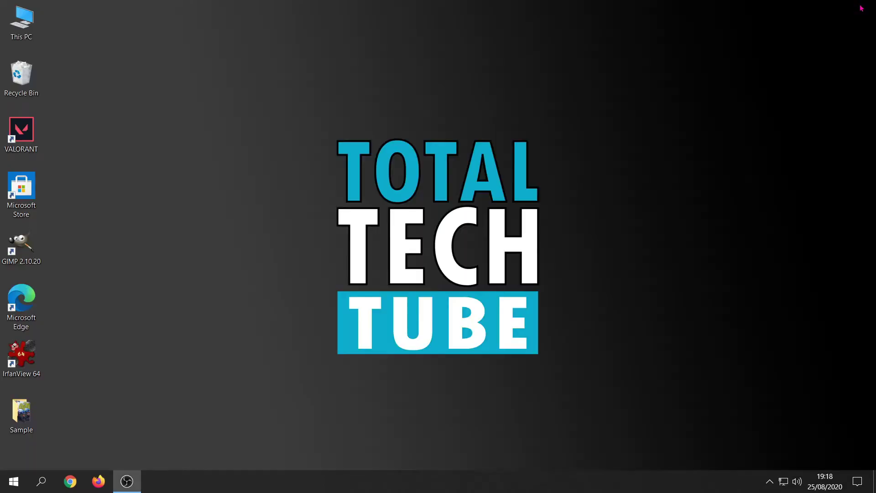
Open the Batch Convert folder inside the desktop's Sample folder and check the file size of holiday001.jpg in its properties.
double_click(19, 409)
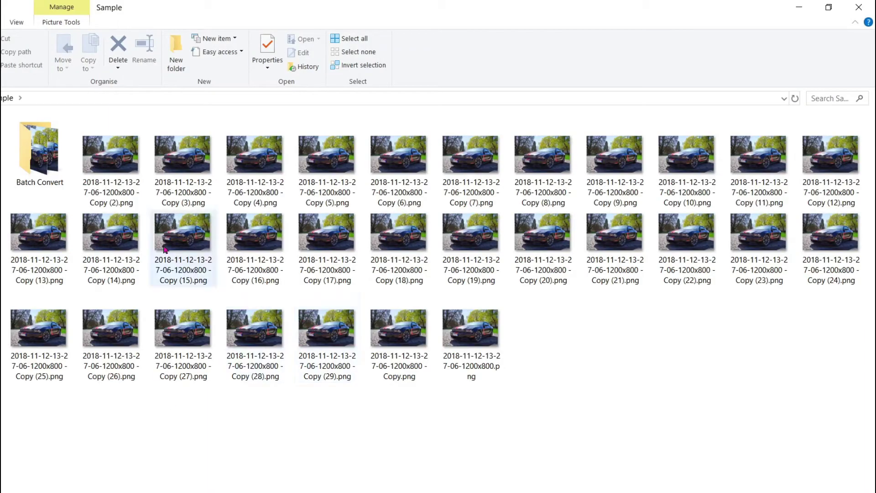
double_click(59, 171)
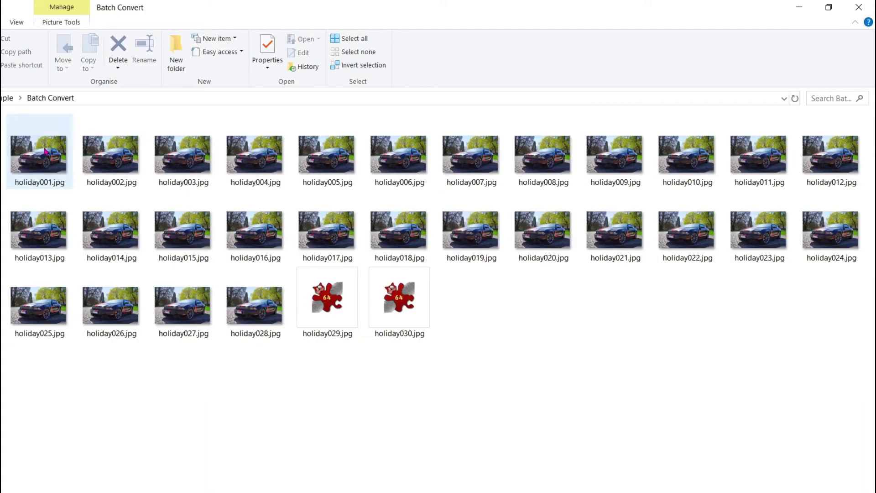
left_click(45, 171)
right_click(44, 172)
left_click(220, 490)
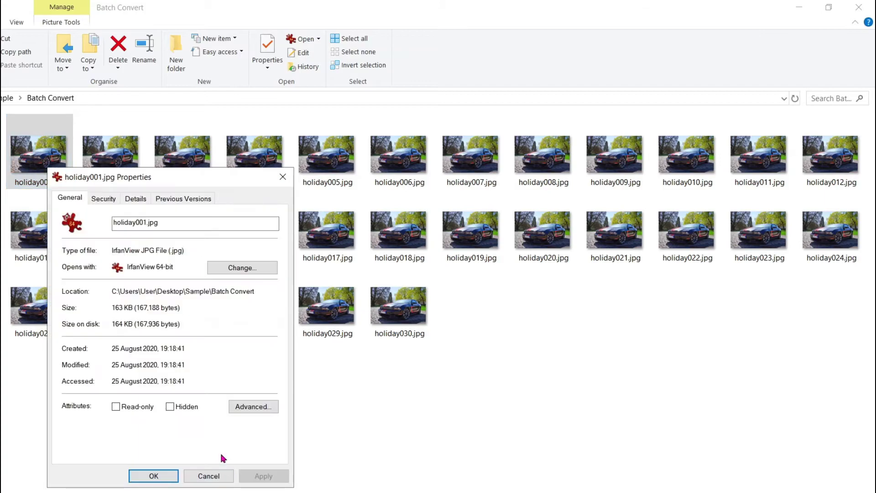
left_click_drag(116, 310, 144, 313)
left_click(136, 312)
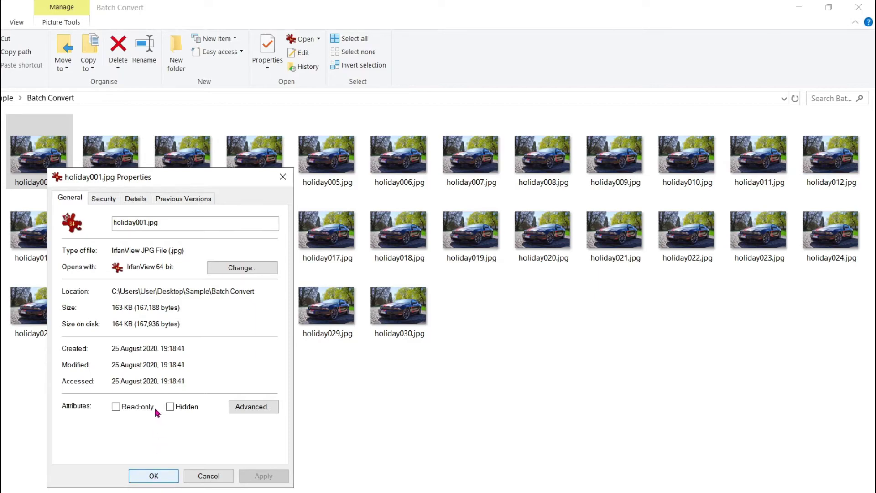
left_click(153, 476)
Select all the converted images, clear the selection and open holiday001.jpg in IrfanView to view its quality.
left_click_drag(33, 398, 846, 122)
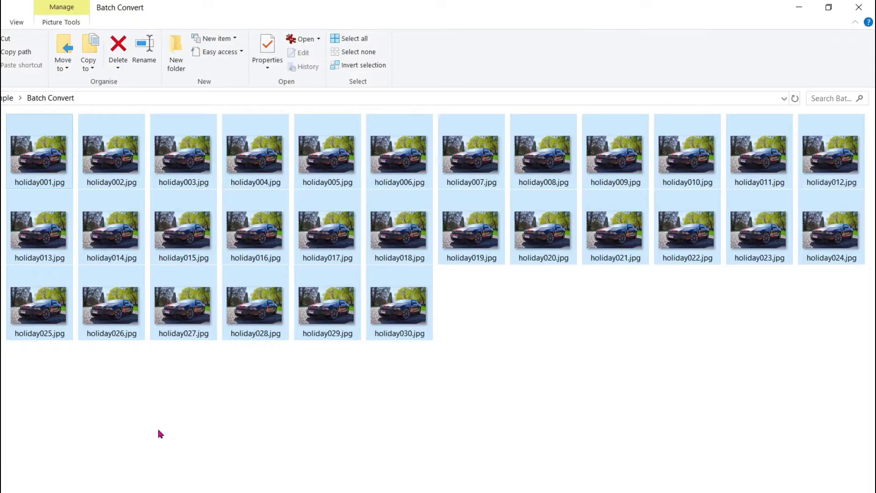
left_click(158, 431)
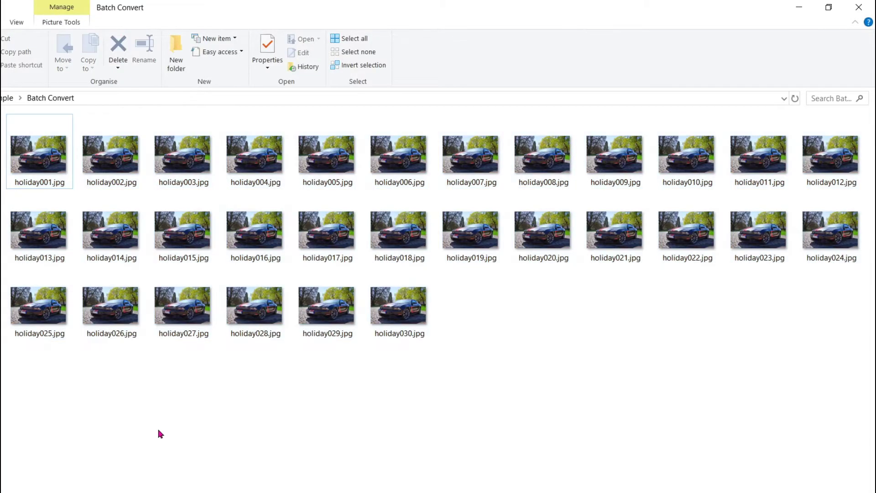
double_click(34, 183)
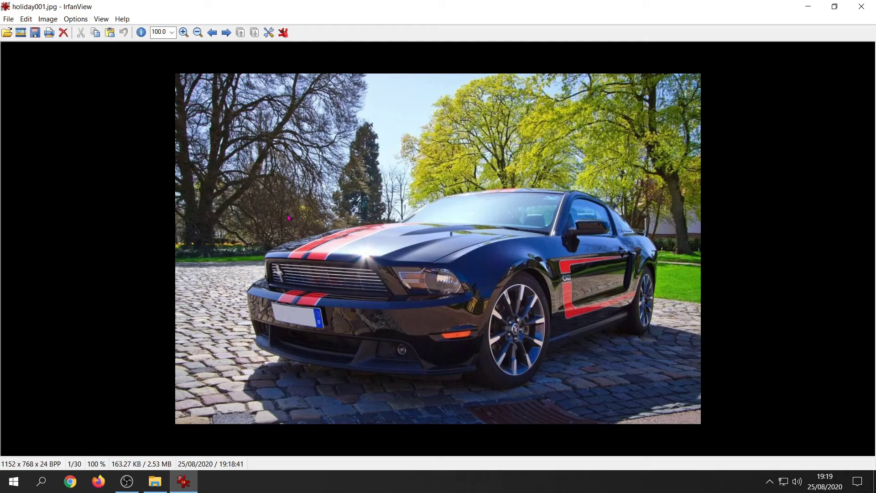
Reopen the batch conversion from the viewed image and set the JPG save quality to 100.
left_click(8, 19)
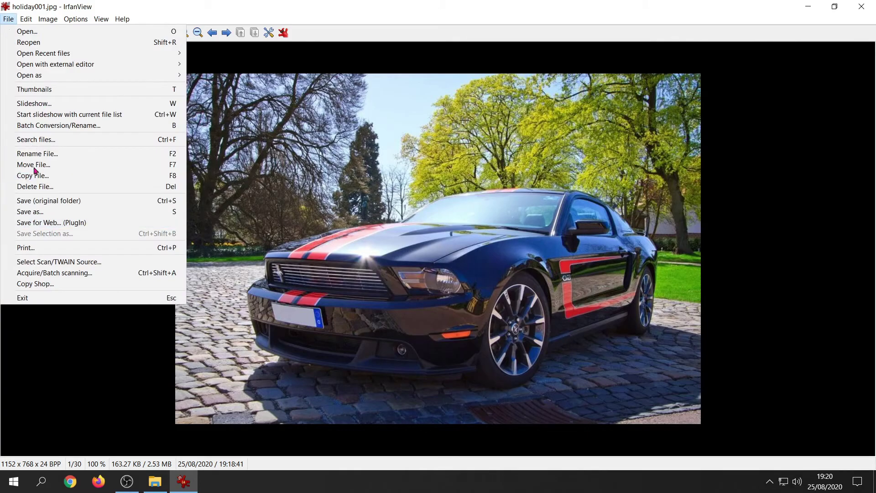
left_click(46, 127)
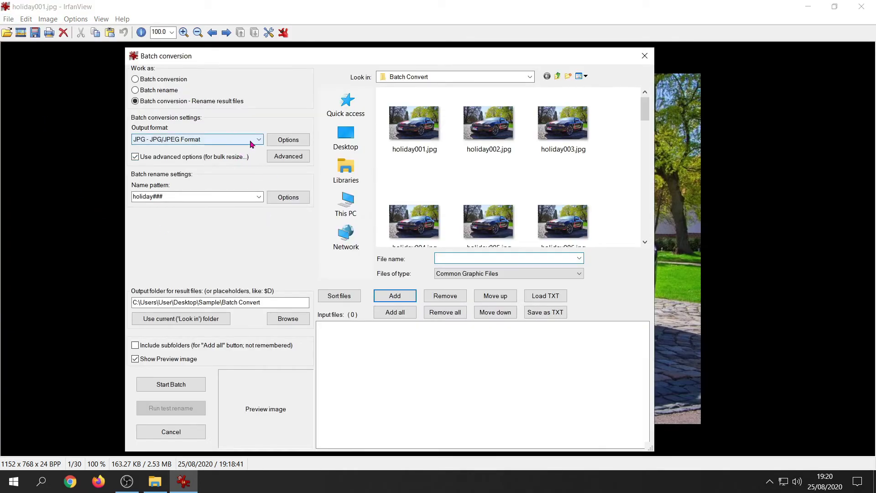
left_click(281, 141)
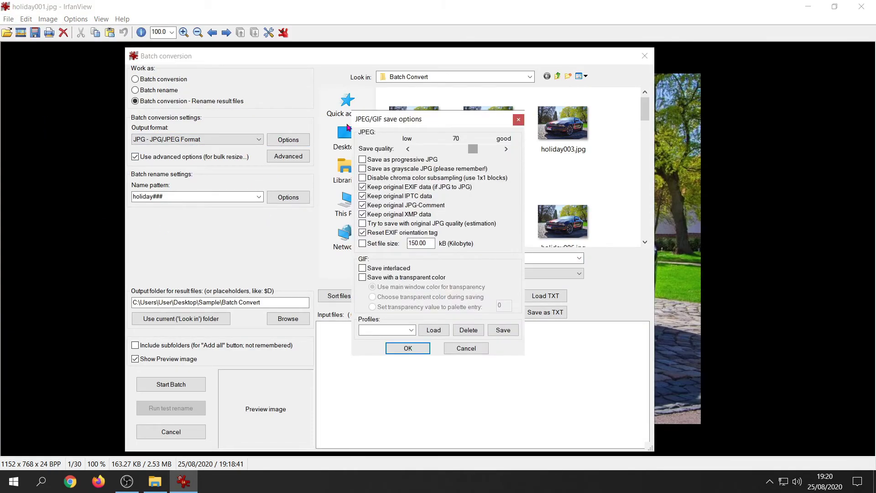
left_click_drag(406, 121, 410, 144)
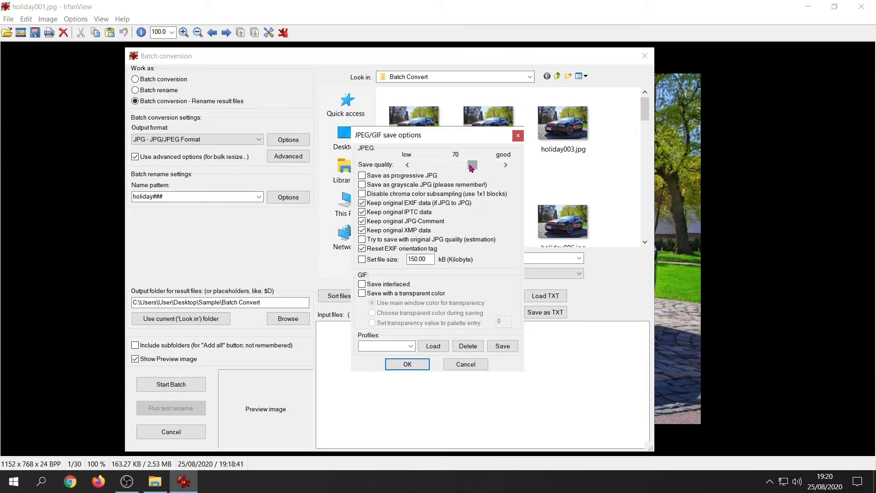
left_click_drag(471, 168, 499, 162)
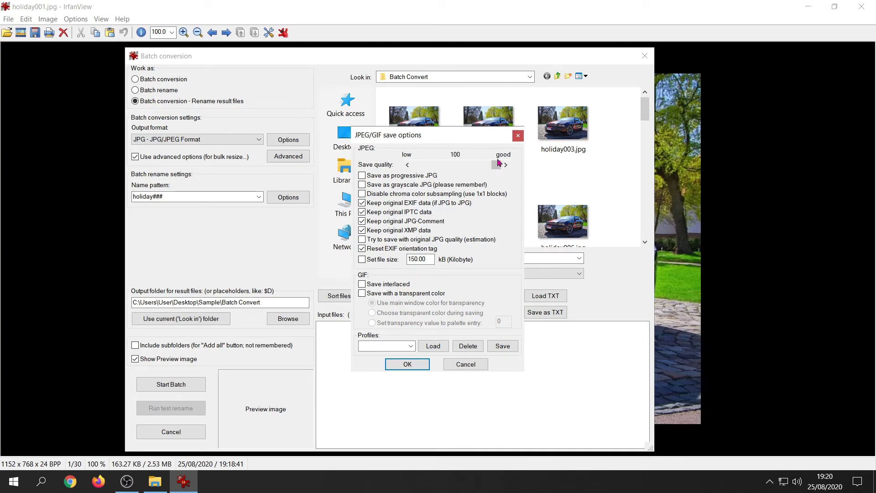
left_click(419, 366)
Set the bulk resize to 50 percent of the original size in the advanced options.
left_click(304, 160)
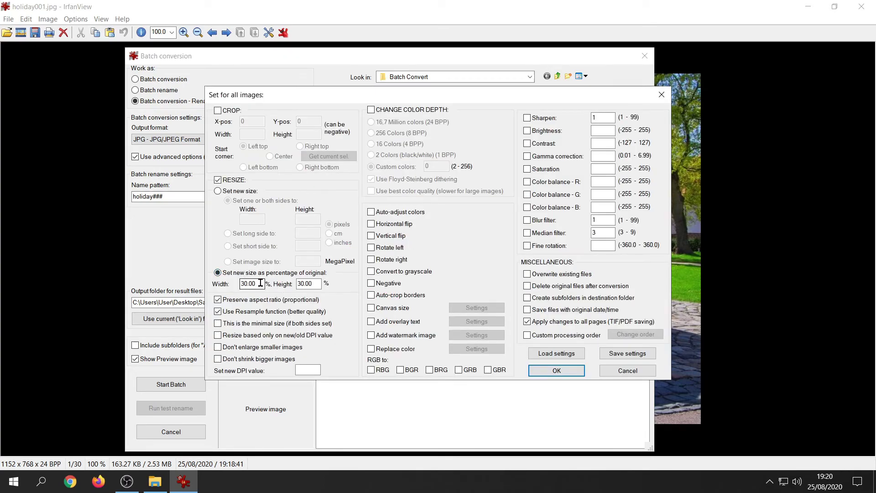
double_click(241, 283)
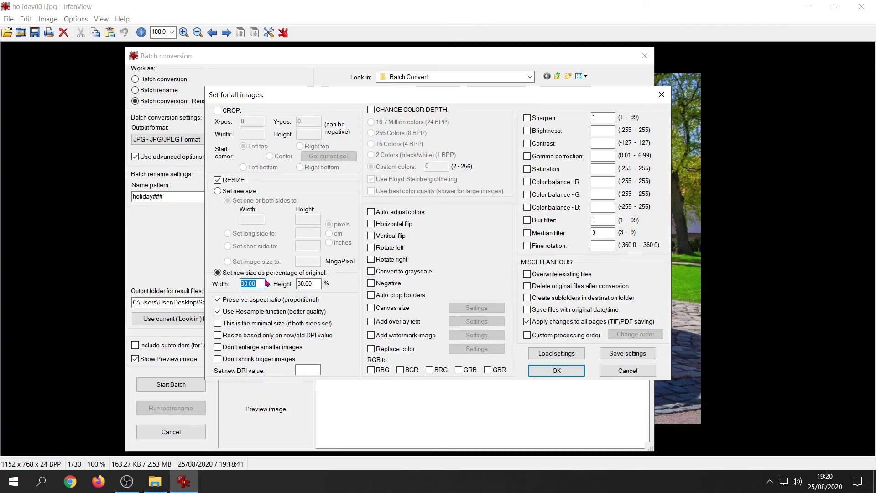
left_click(253, 284)
double_click(254, 284)
type("50")
left_click(557, 371)
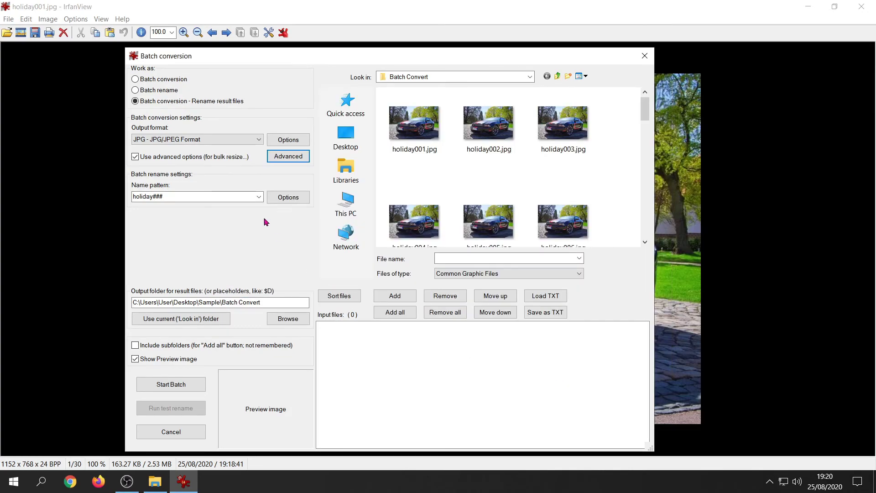
Review the advanced resize percentages and the JPG save quality without changing them.
left_click(284, 157)
left_click(557, 370)
left_click(281, 140)
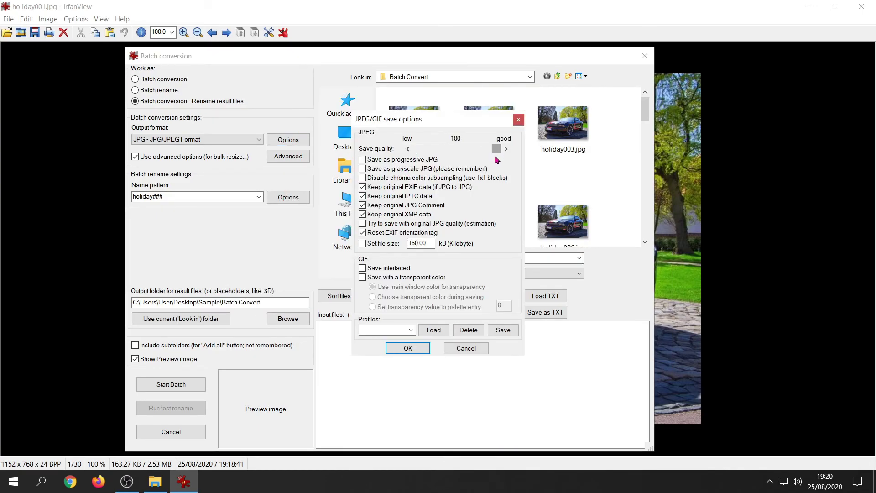
left_click(407, 348)
left_click(288, 156)
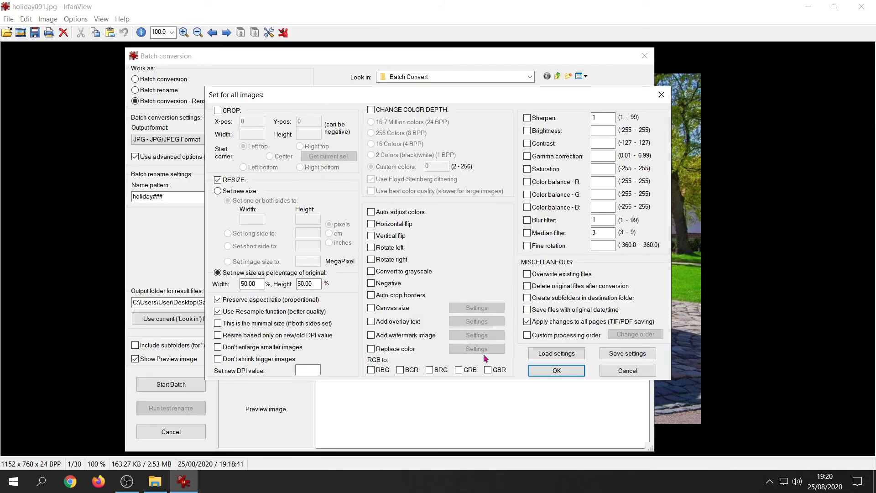
left_click(609, 374)
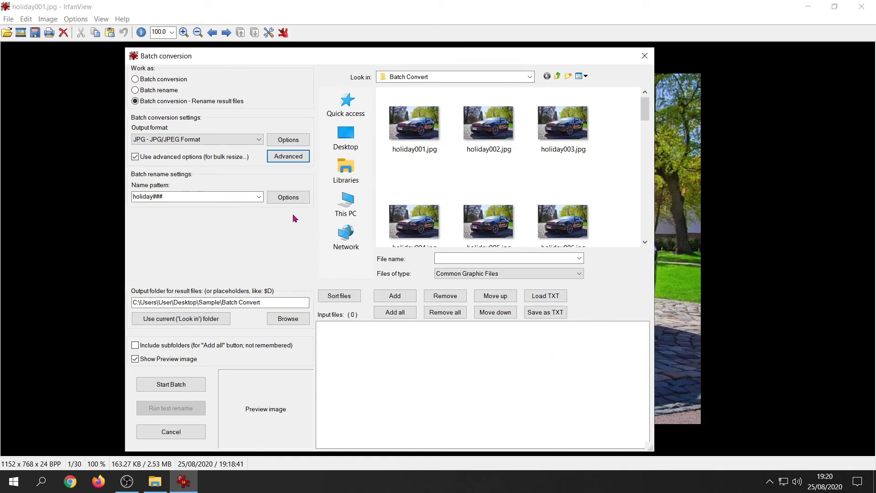